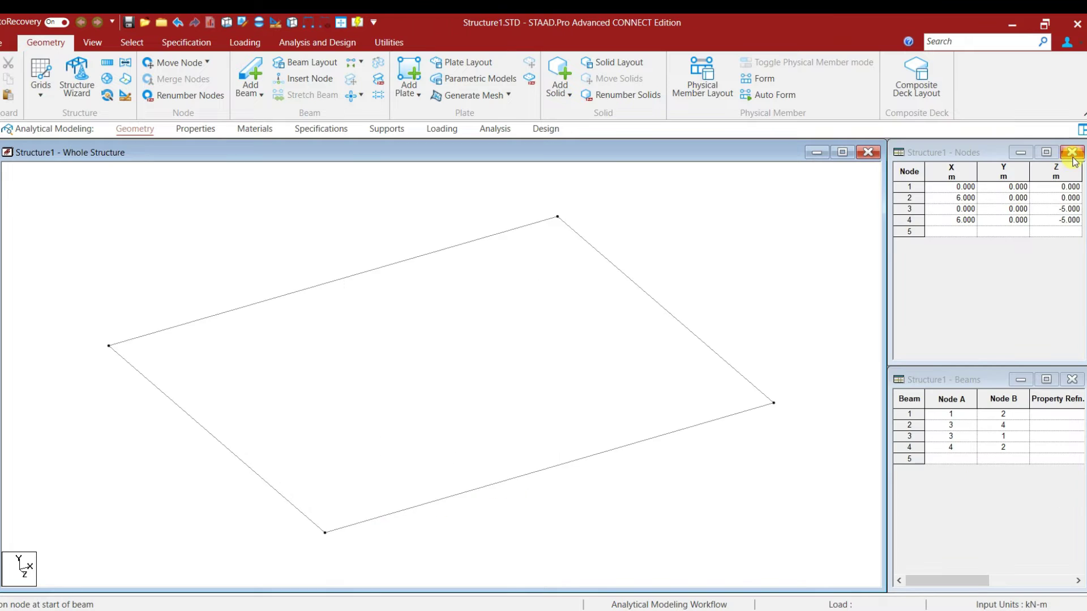
- Enlarge the whole-structure view to fill the workspace and save the model
{"action": "left_click", "coordinate": [842, 152]}
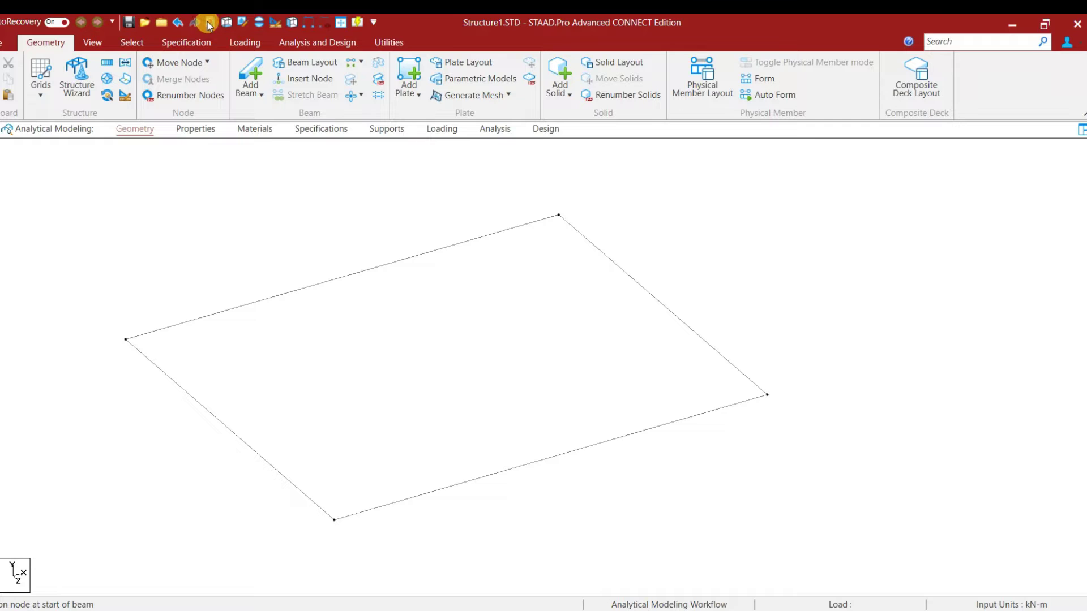
{"action": "left_click", "coordinate": [130, 23]}
{"action": "left_click", "coordinate": [453, 390]}
- Define a rectangular concrete section with YD 0.6 m and ZD 0.23 m and add it to the section properties
{"action": "left_click", "coordinate": [180, 42]}
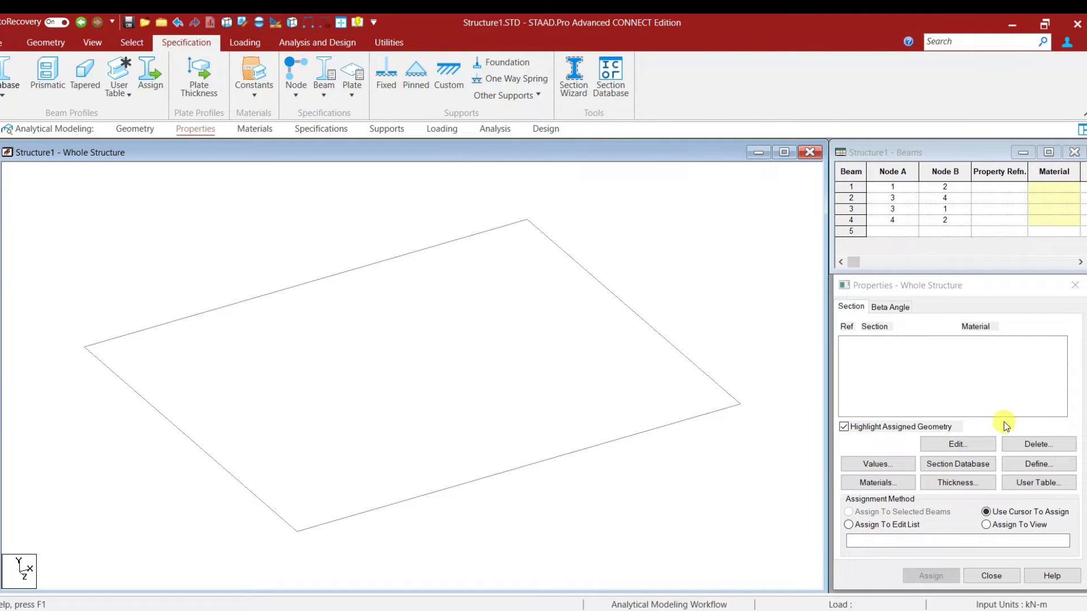
{"action": "left_click", "coordinate": [1037, 465]}
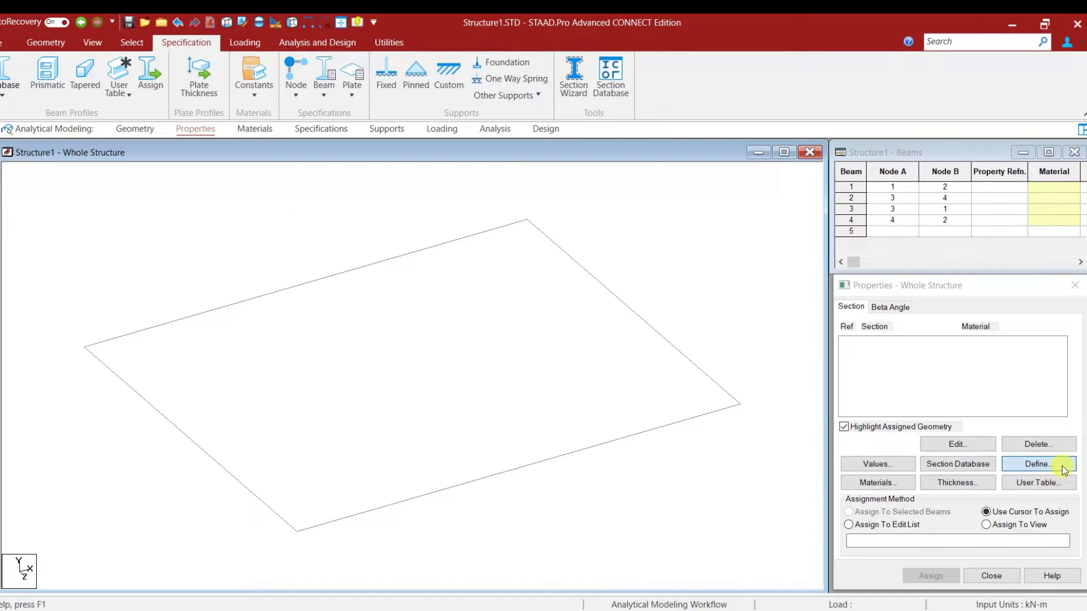
{"action": "left_click", "coordinate": [310, 258]}
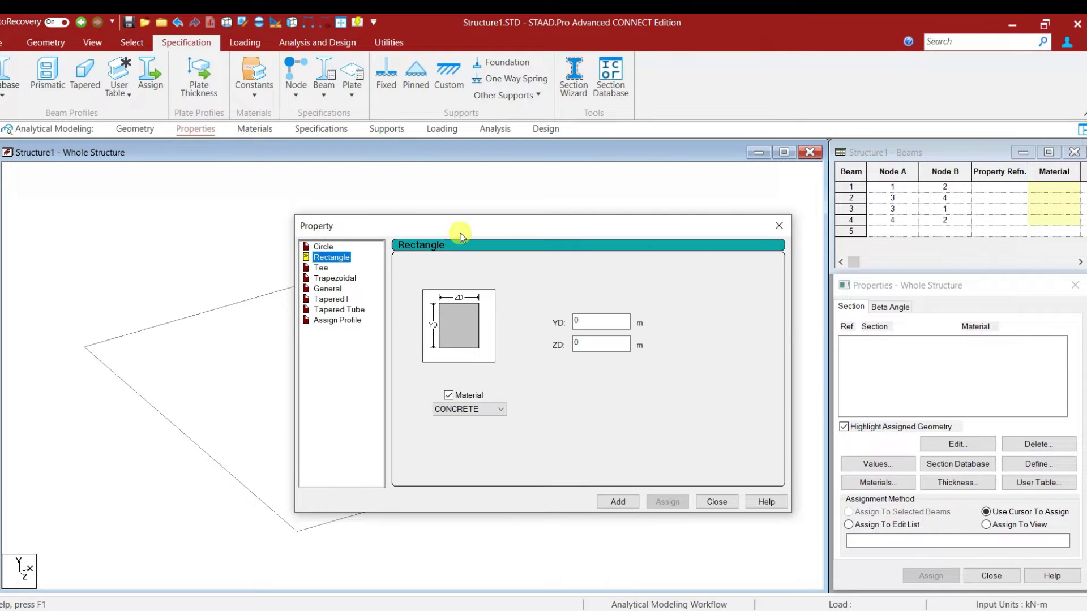
{"action": "left_click_drag", "start_coordinate": [457, 233], "coordinate": [719, 237]}
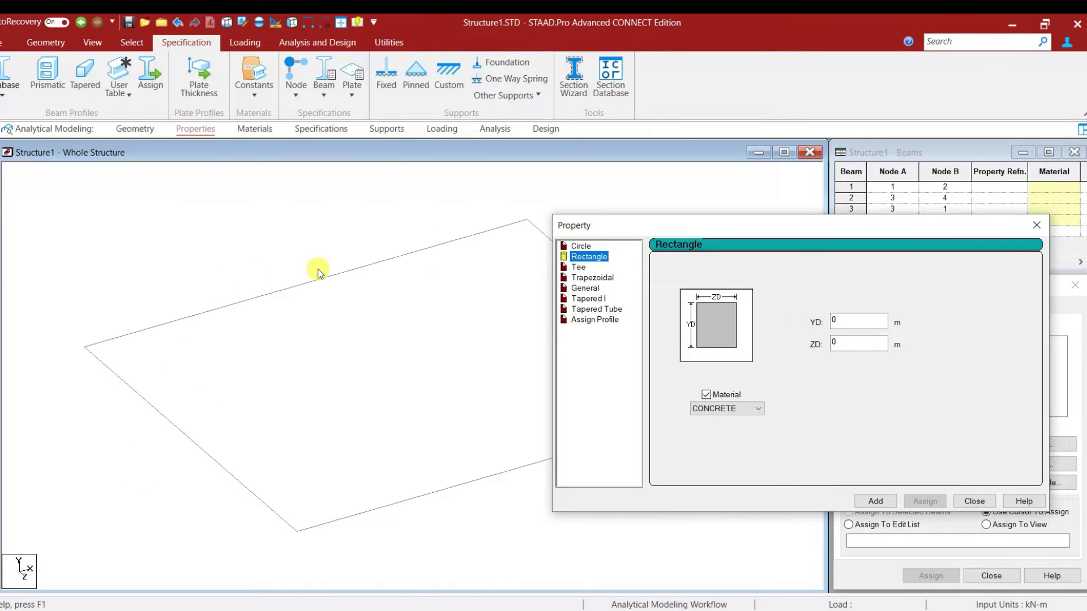
{"action": "left_click_drag", "start_coordinate": [728, 223], "coordinate": [807, 223]}
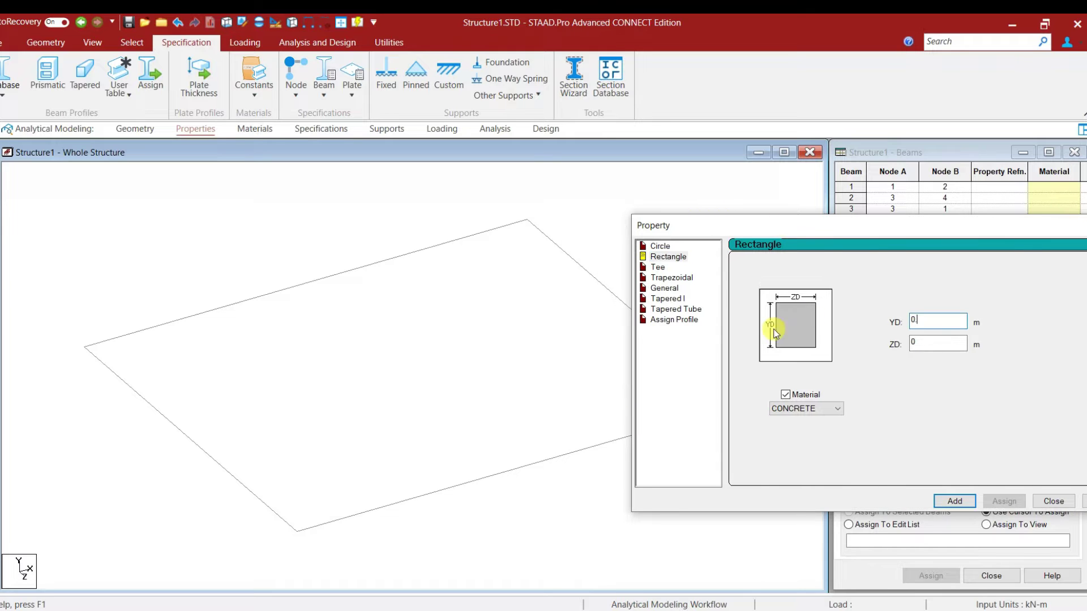
{"action": "type", "text": "."}
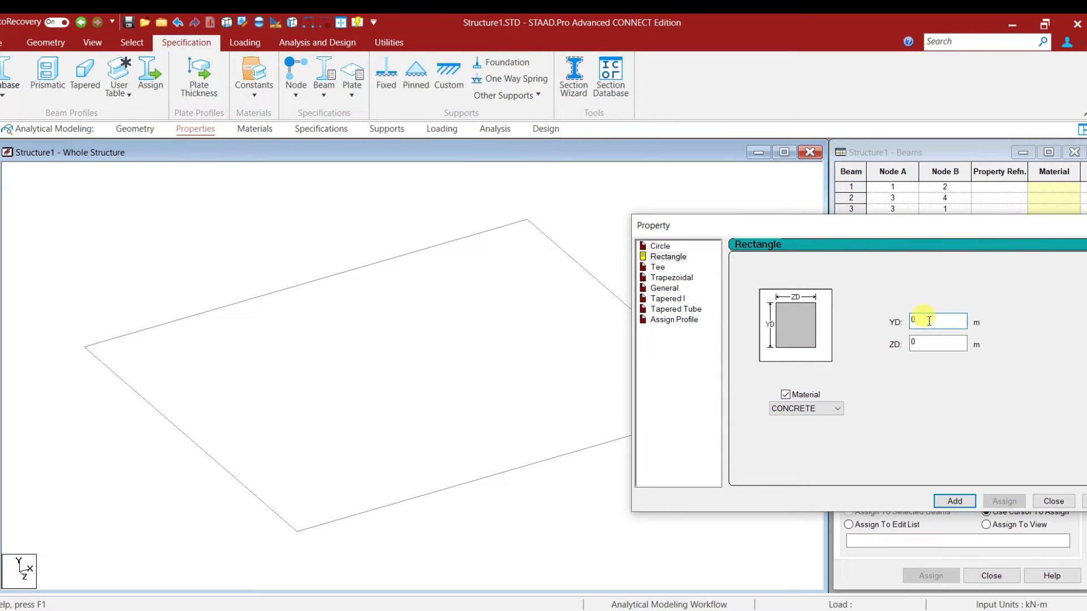
{"action": "type", "text": "6"}
{"action": "left_click", "coordinate": [939, 343]}
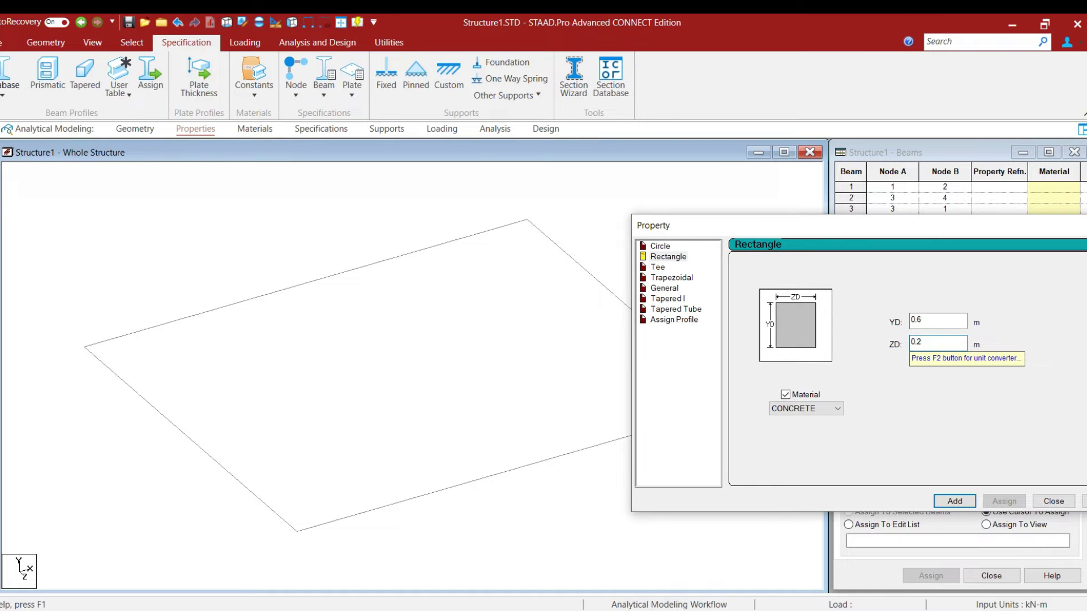
{"action": "left_click", "coordinate": [922, 318]}
{"action": "type", "text": "3"}
{"action": "left_click", "coordinate": [962, 501]}
{"action": "left_click", "coordinate": [1054, 501]}
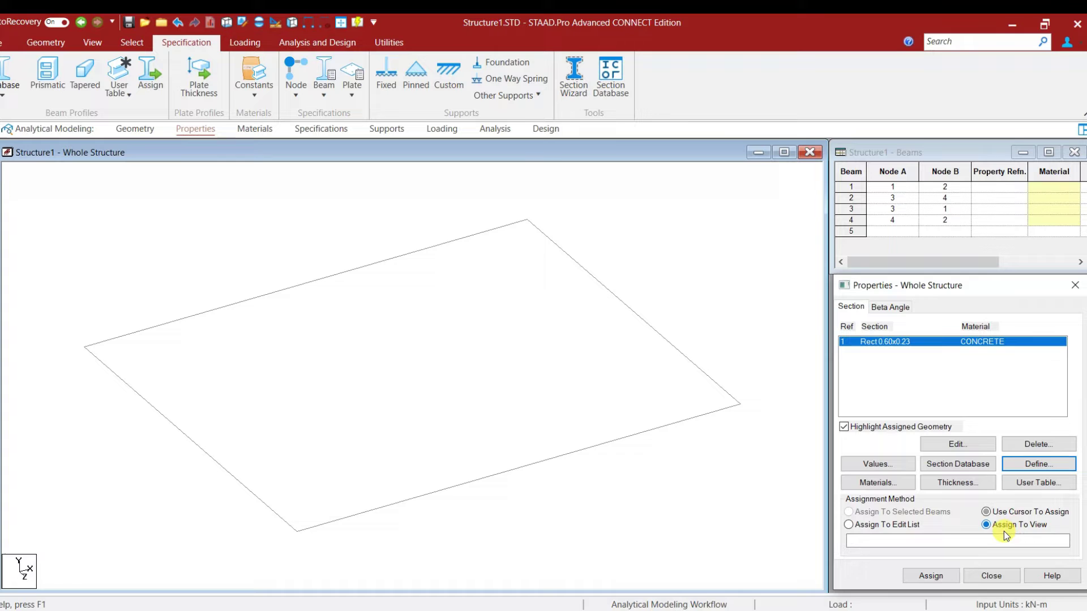
- Assign the 0.60x0.23 rectangular concrete section to all beams in the view and clear the selection
{"action": "left_click", "coordinate": [931, 576]}
{"action": "left_click", "coordinate": [995, 477]}
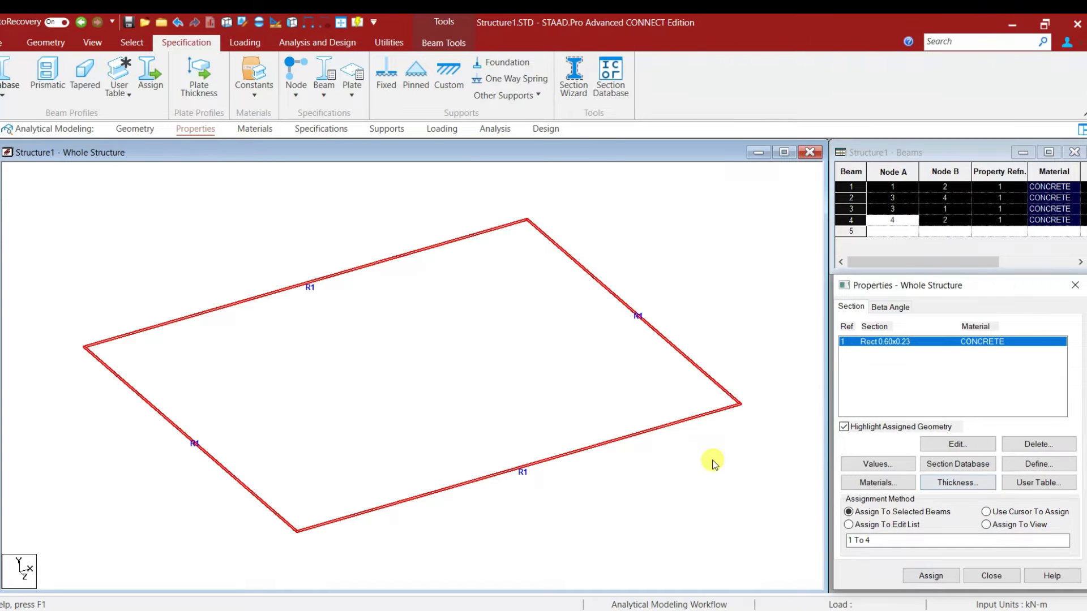
{"action": "left_click", "coordinate": [752, 239]}
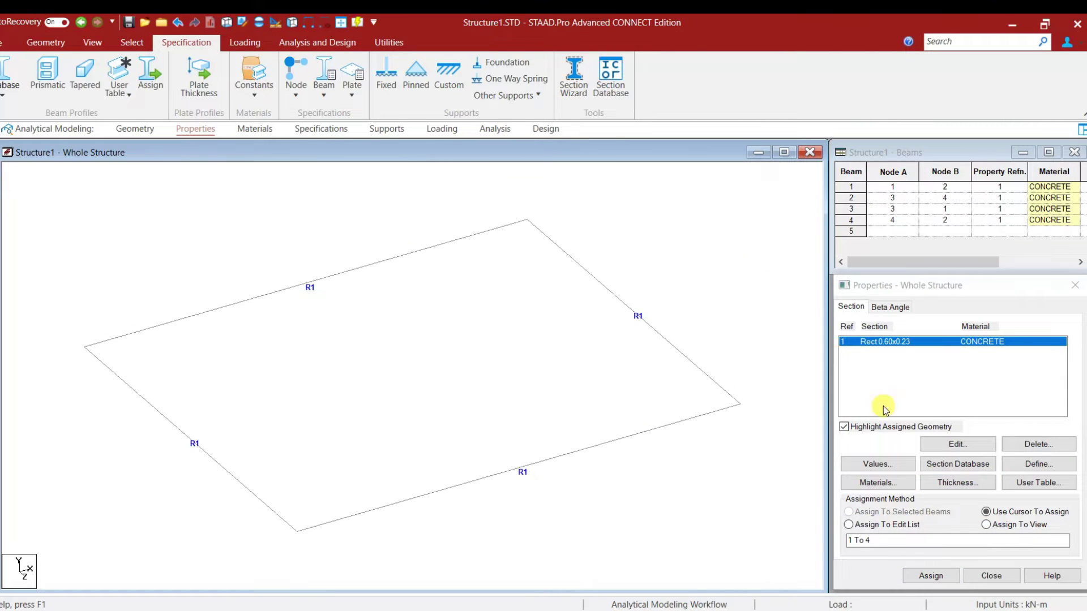
- Define a concrete plate thickness of 0.15 m at all four nodes and add it to the section properties
{"action": "left_click", "coordinate": [967, 487]}
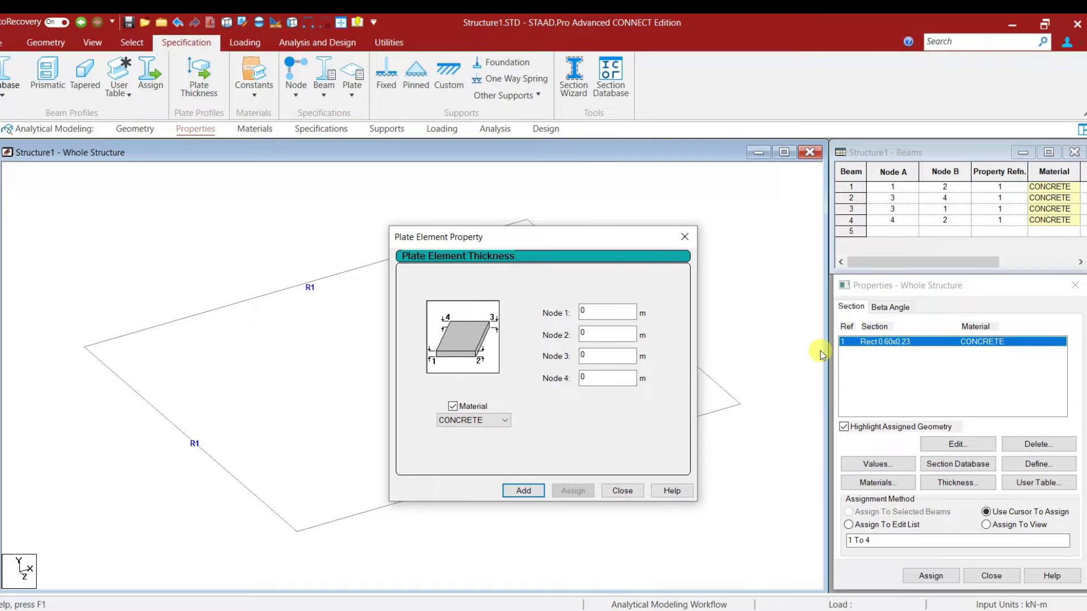
{"action": "left_click", "coordinate": [611, 313]}
{"action": "type", "text": "0.15"}
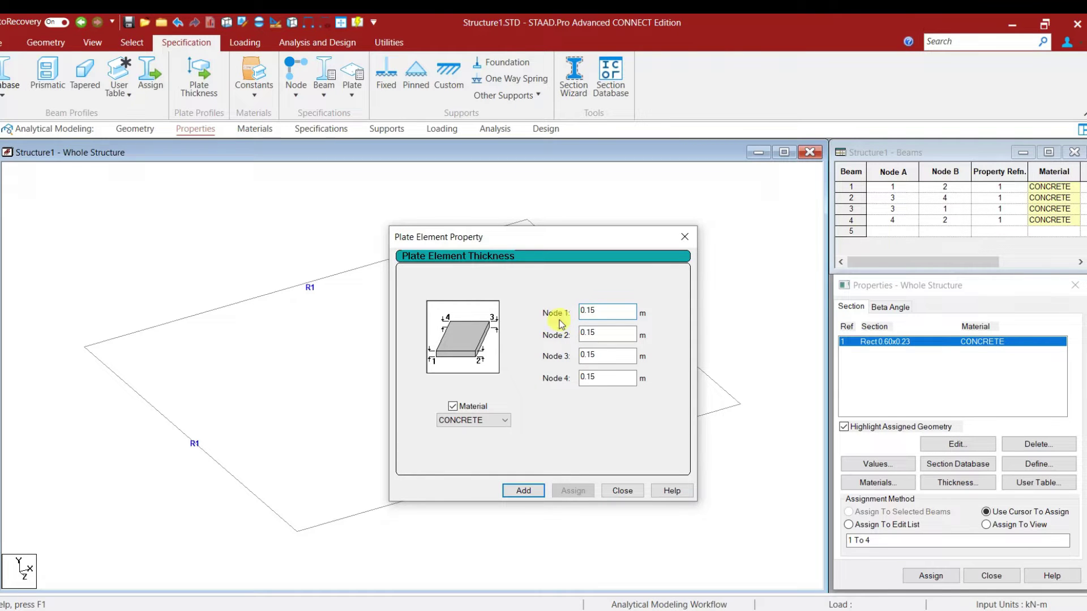
{"action": "left_click", "coordinate": [542, 492]}
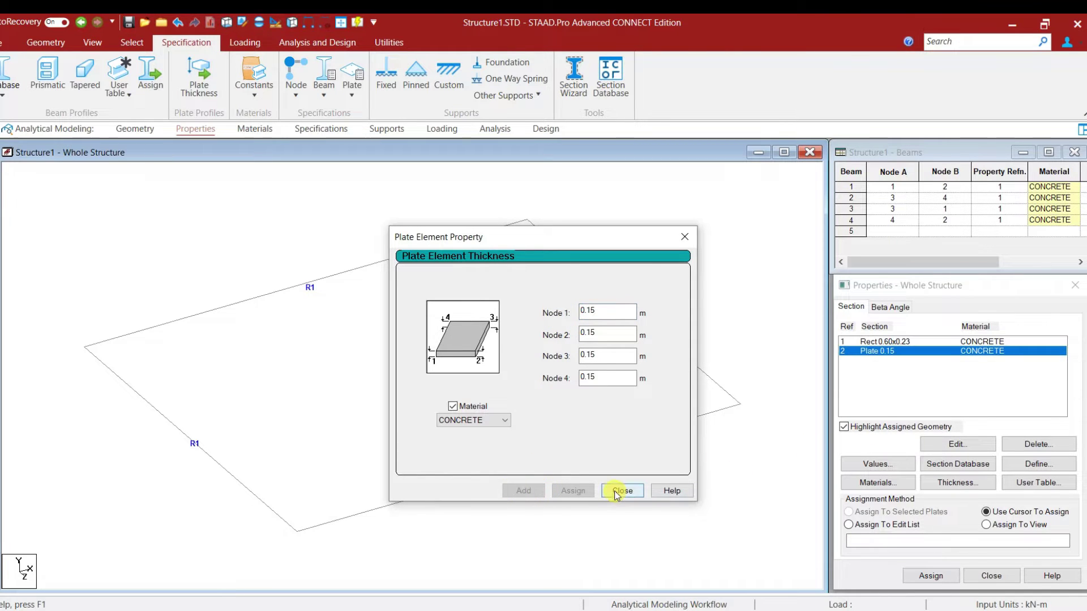
{"action": "left_click", "coordinate": [621, 491]}
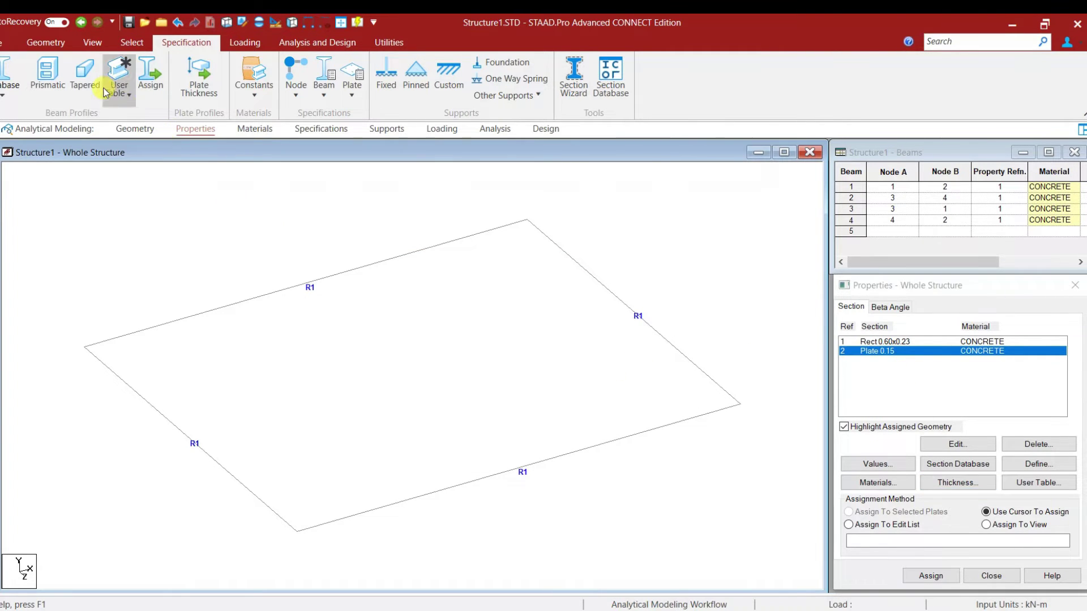
- Add a four-node plate spanning the four corner nodes of the beam frame
{"action": "left_click", "coordinate": [36, 48]}
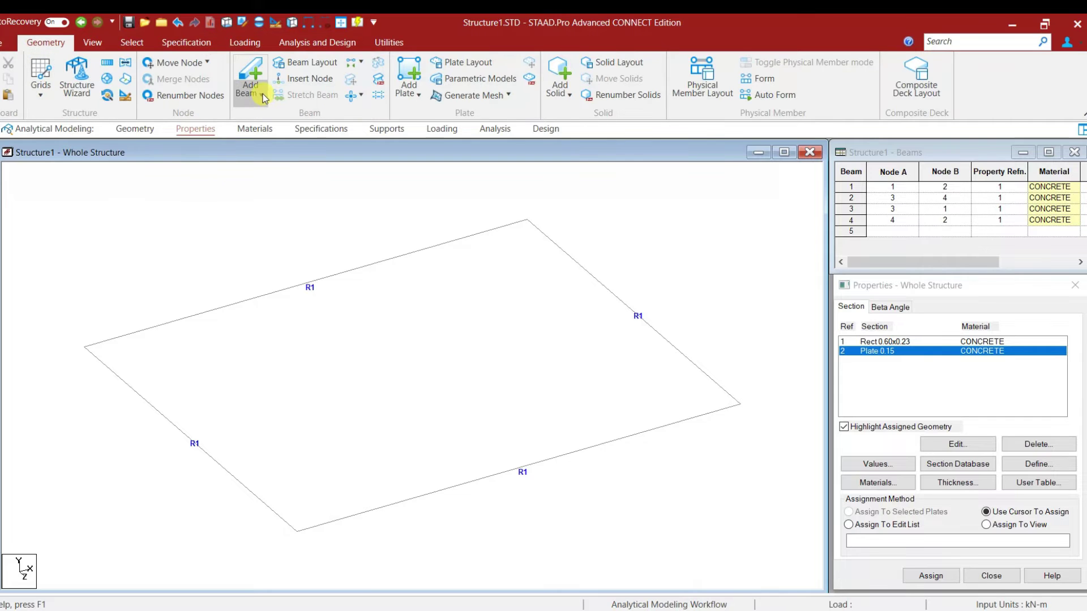
{"action": "left_click", "coordinate": [410, 73]}
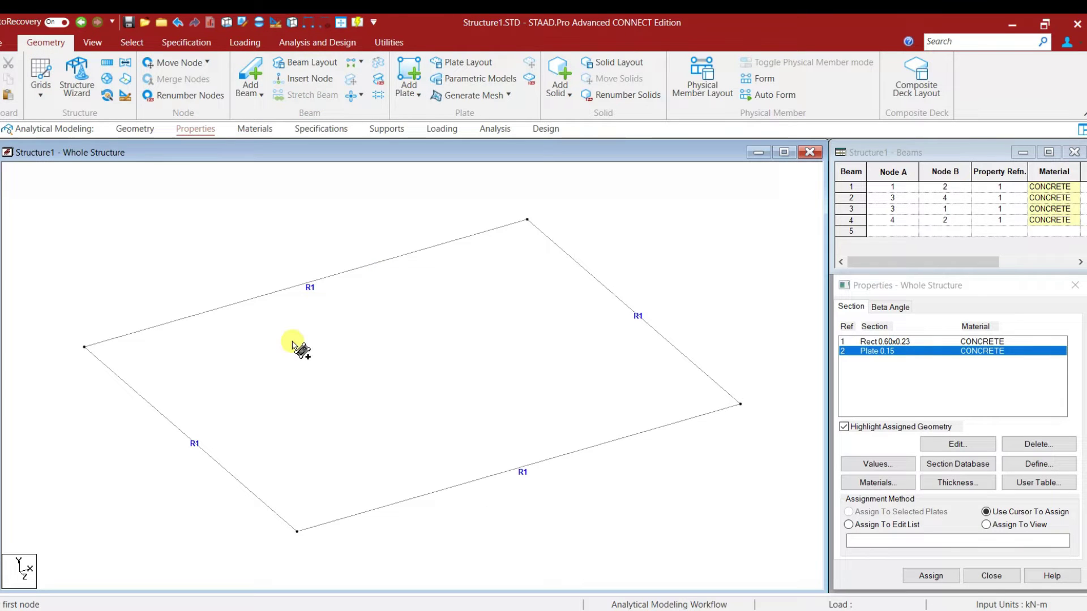
{"action": "left_click", "coordinate": [84, 347]}
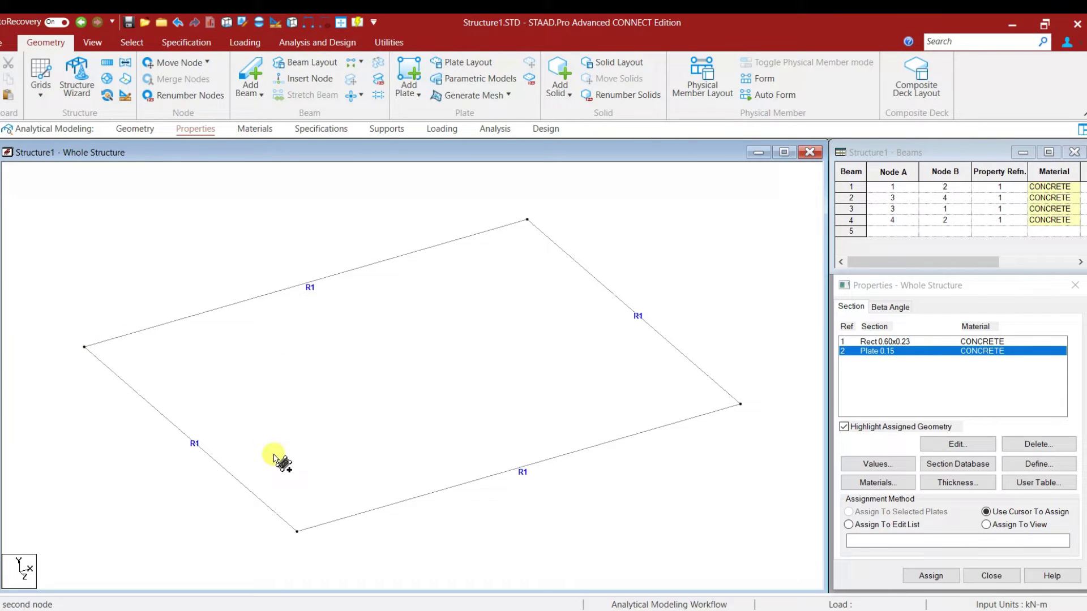
{"action": "left_click", "coordinate": [297, 532]}
{"action": "left_click", "coordinate": [740, 405]}
{"action": "left_click", "coordinate": [528, 219]}
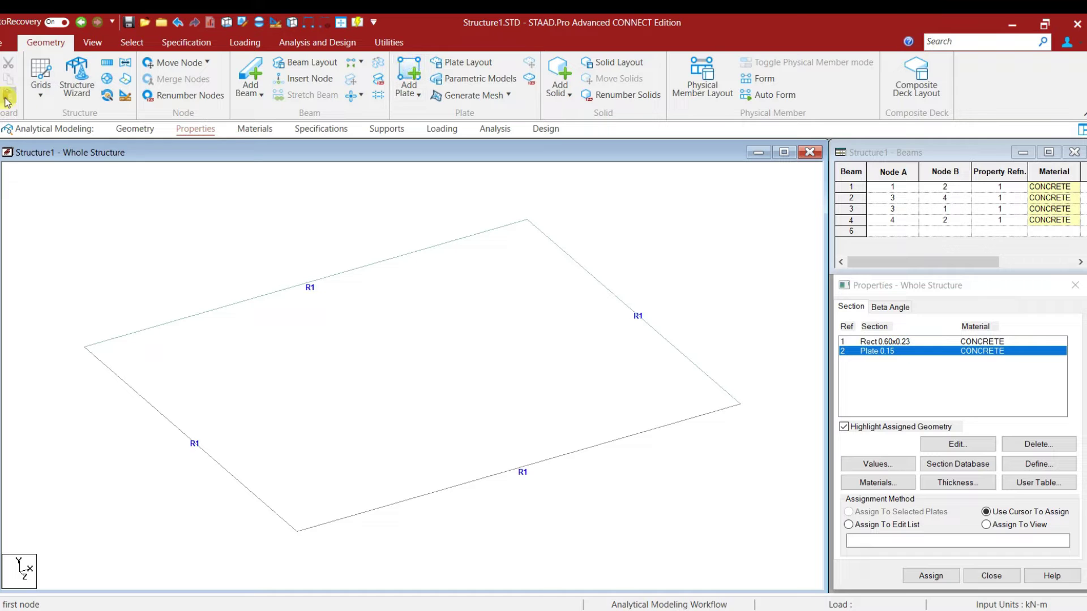
- Select the plate enclosed by the beam frame
{"action": "left_click", "coordinate": [135, 44]}
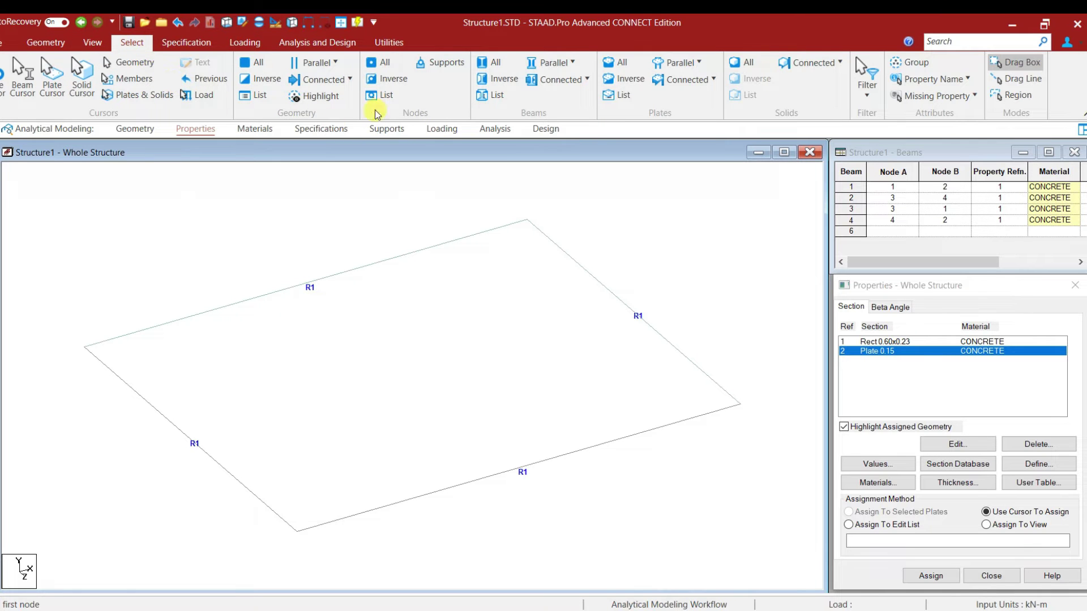
{"action": "left_click", "coordinate": [473, 384]}
{"action": "right_click", "coordinate": [451, 335]}
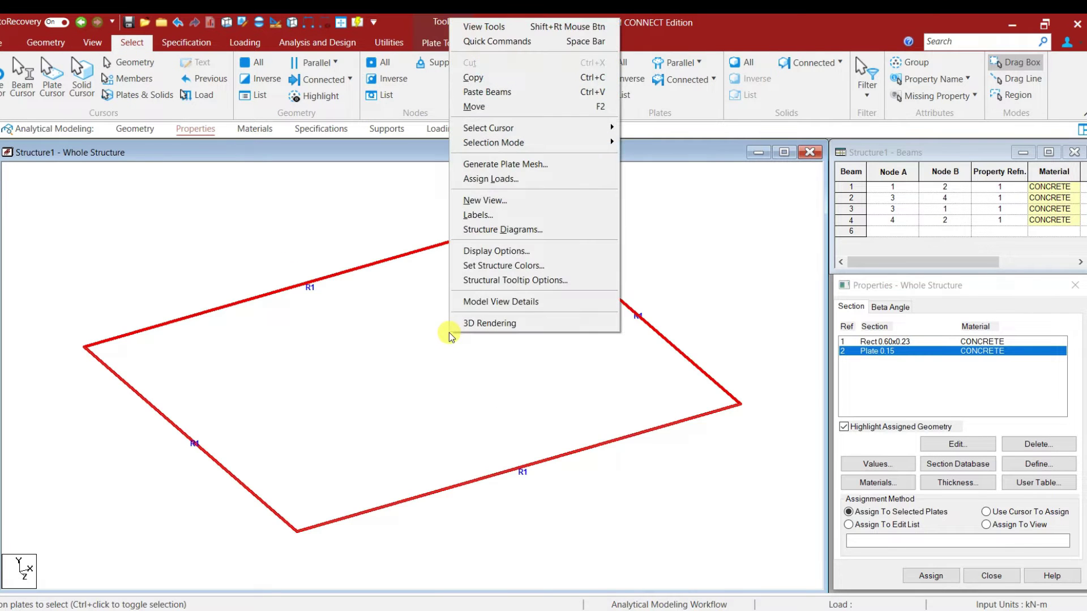
{"action": "left_click", "coordinate": [504, 164]}
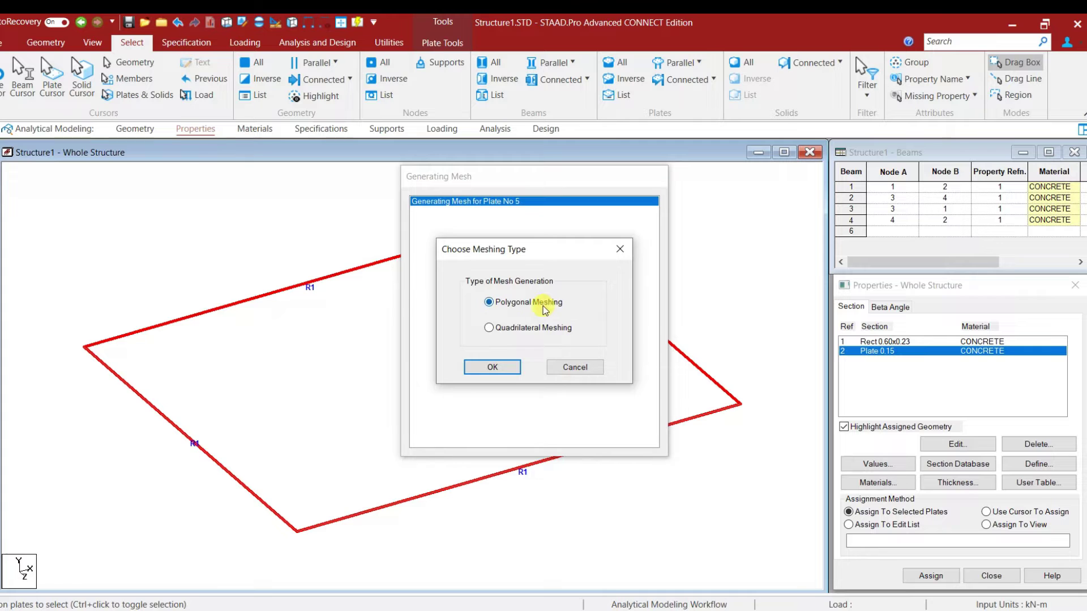
{"action": "left_click", "coordinate": [492, 367]}
- Generate a quadrilateral mesh on the plate with 25 divisions along AB and CD and 30 along BC and DA
{"action": "right_click", "coordinate": [461, 323]}
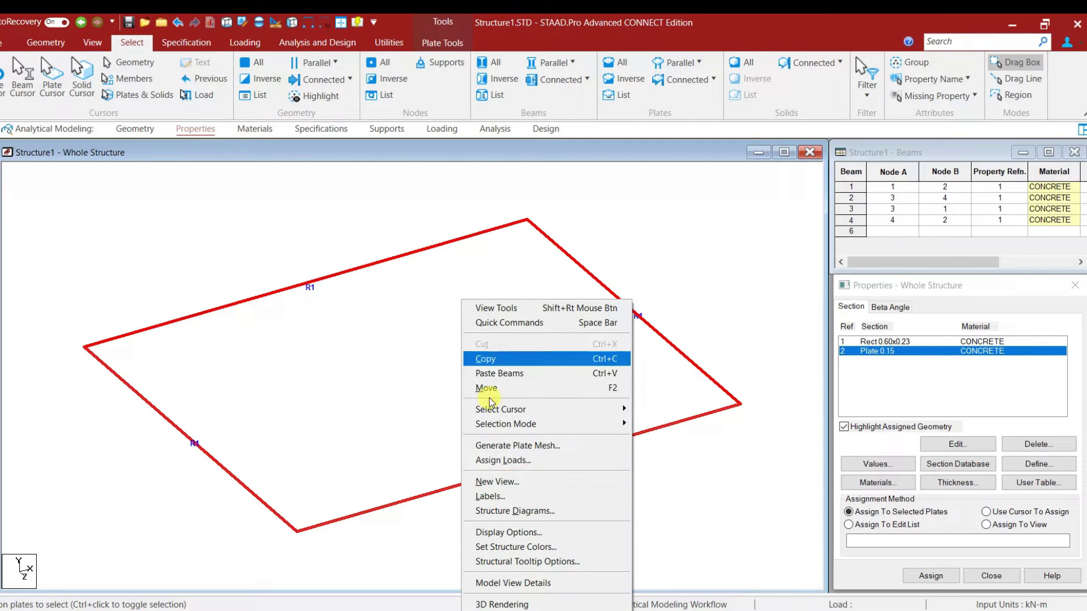
{"action": "left_click", "coordinate": [507, 451]}
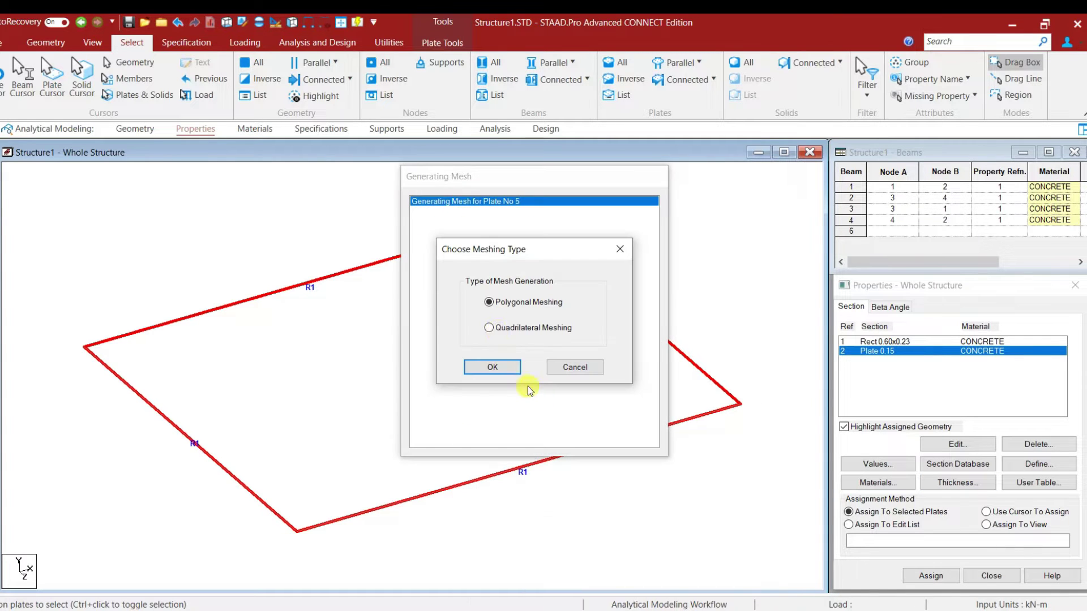
{"action": "left_click", "coordinate": [499, 329]}
{"action": "left_click", "coordinate": [492, 367]}
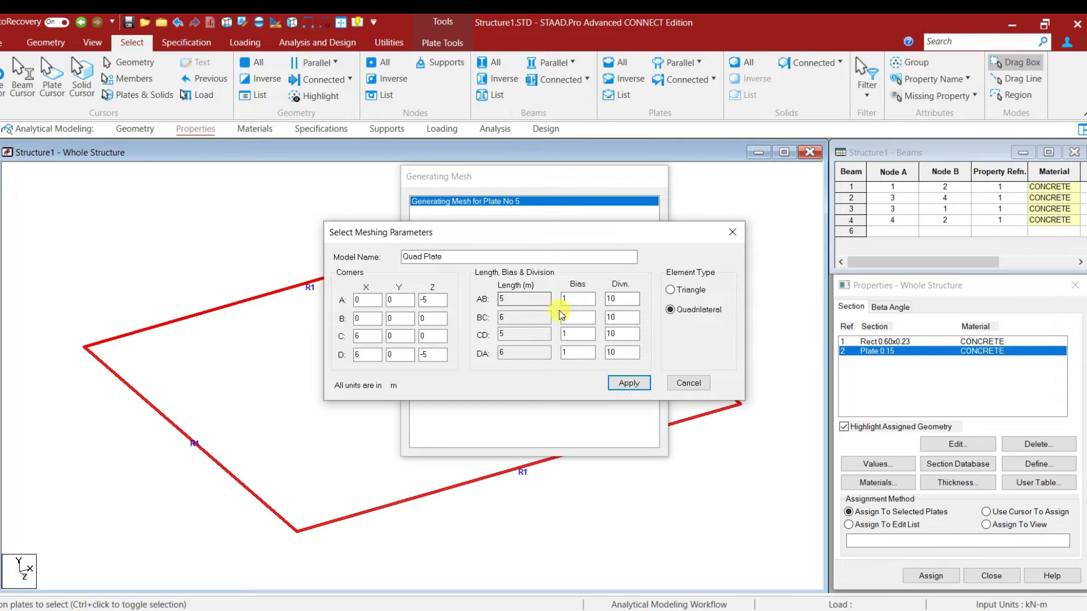
{"action": "double_click", "coordinate": [617, 299]}
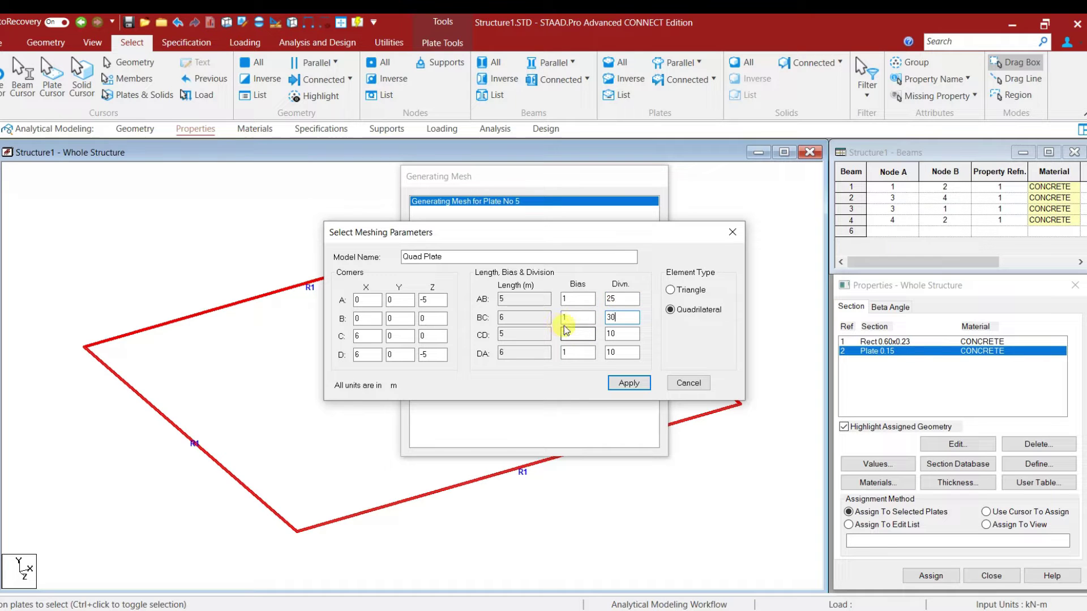
{"action": "double_click", "coordinate": [617, 333]}
{"action": "type", "text": "25"}
{"action": "double_click", "coordinate": [621, 353]}
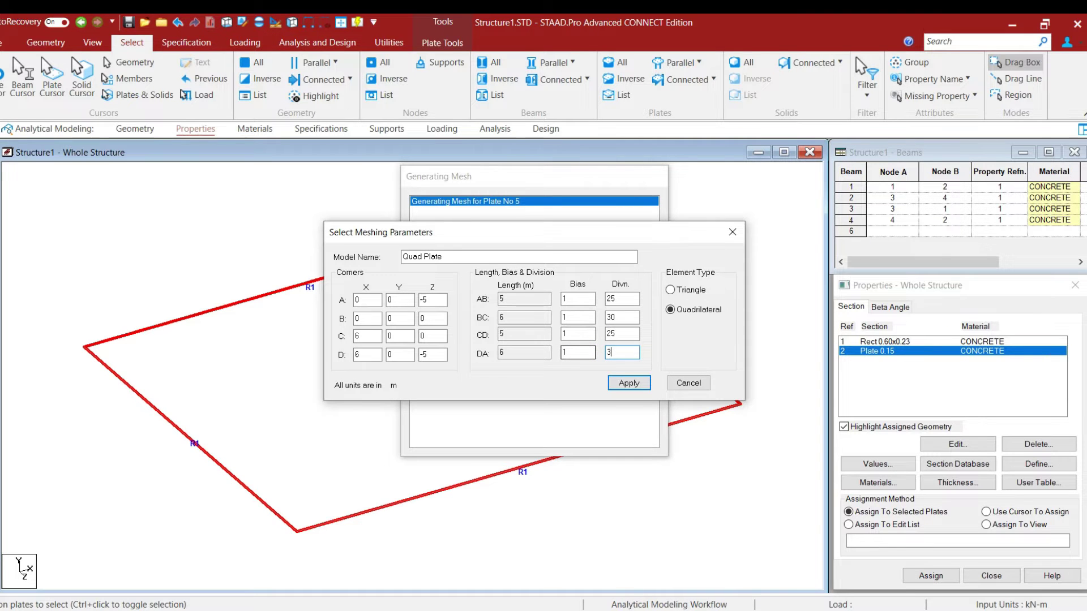
{"action": "type", "text": "30"}
{"action": "key", "text": "Return"}
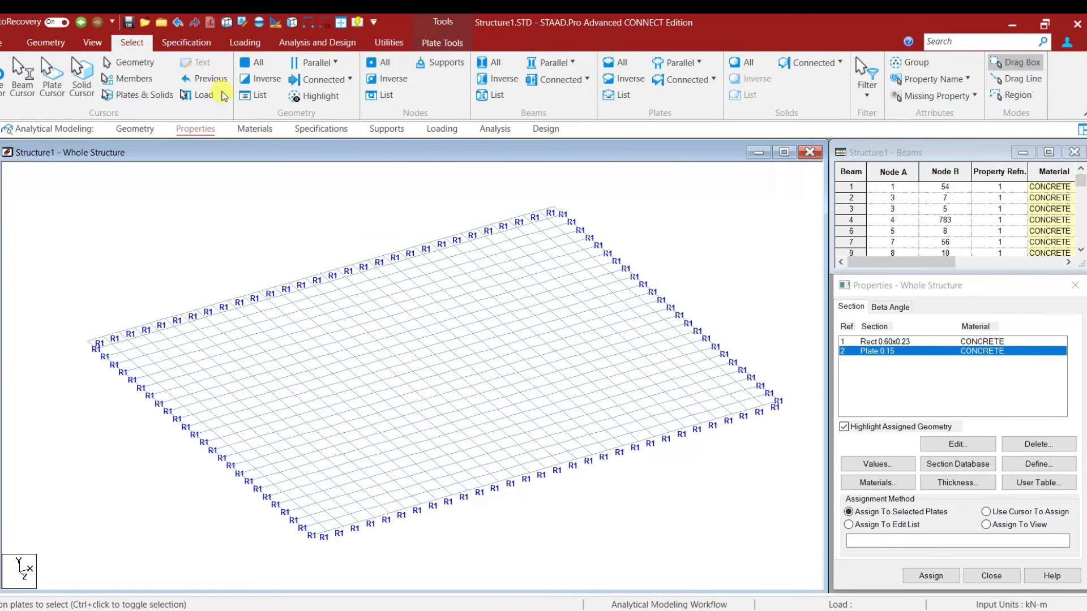
- Measure the node-to-node distance between neighbouring nodes of the plate mesh
{"action": "left_click", "coordinate": [249, 28]}
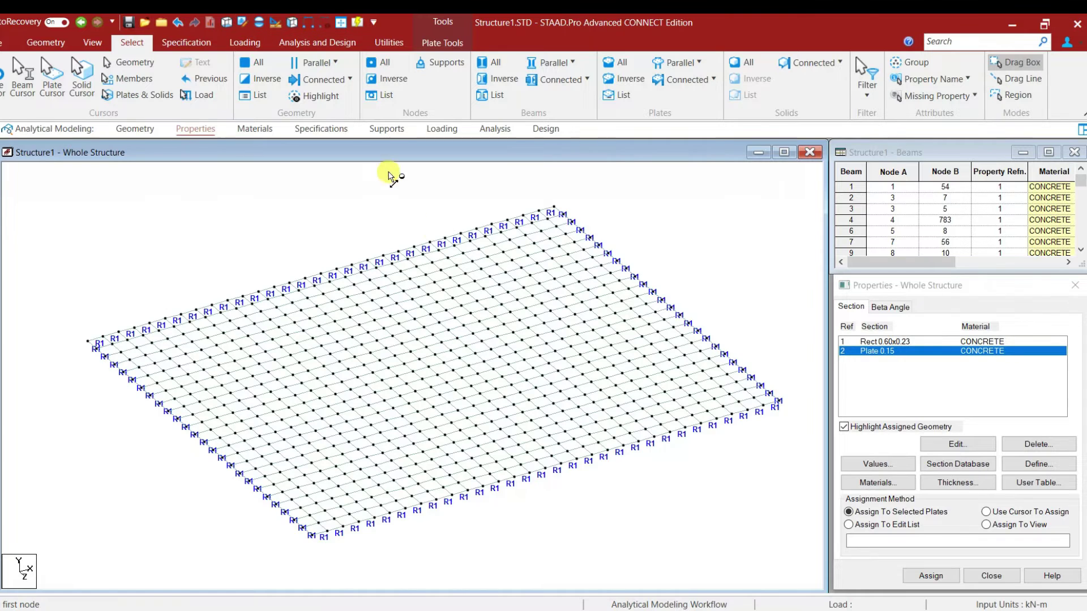
{"action": "left_click", "coordinate": [414, 242]}
{"action": "left_click", "coordinate": [444, 234]}
{"action": "left_click", "coordinate": [451, 232]}
{"action": "left_click", "coordinate": [549, 302]}
{"action": "left_click", "coordinate": [508, 252]}
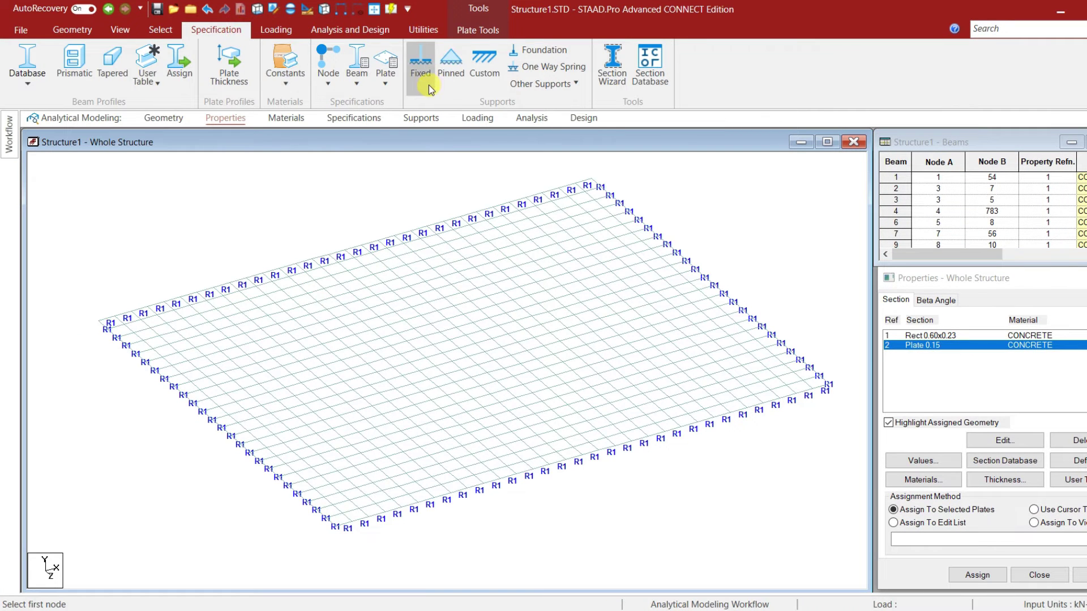
- Create a pinned support definition for the structure
{"action": "left_click", "coordinate": [424, 117]}
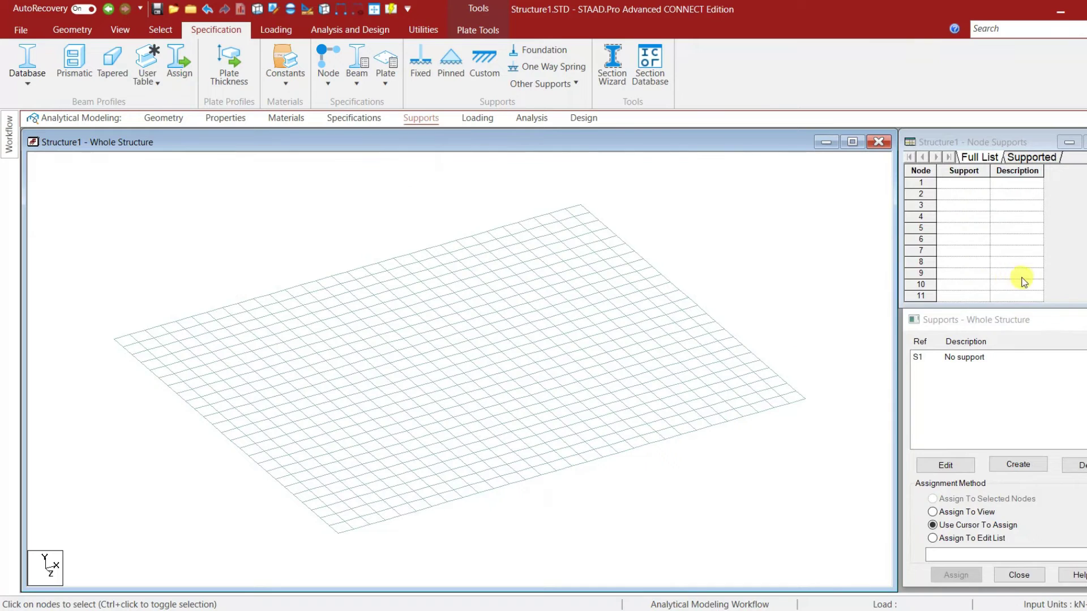
{"action": "left_click", "coordinate": [1018, 464]}
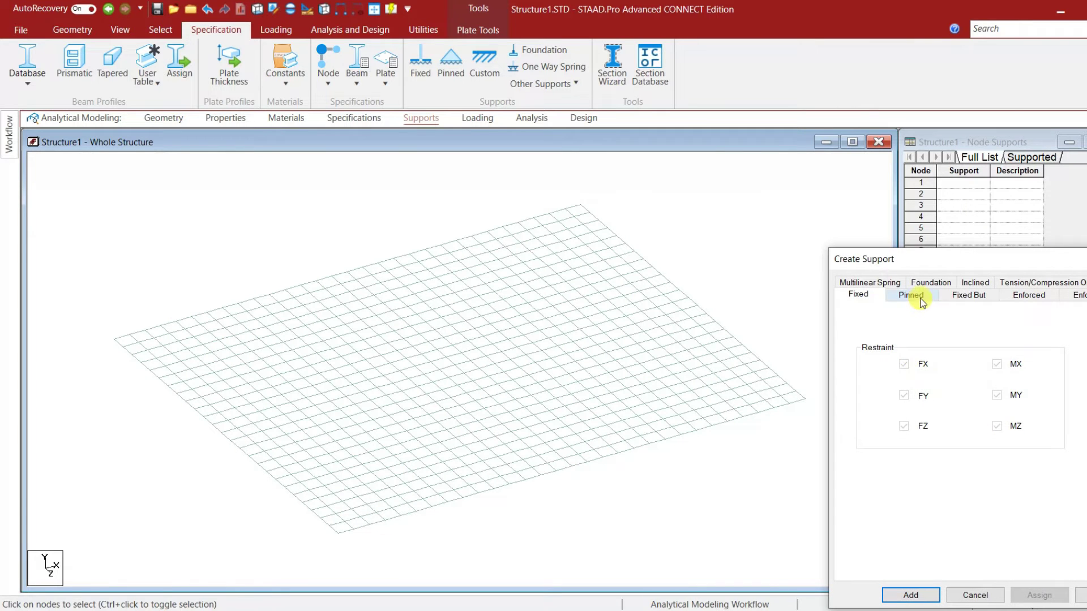
{"action": "left_click", "coordinate": [913, 294]}
{"action": "left_click", "coordinate": [911, 594]}
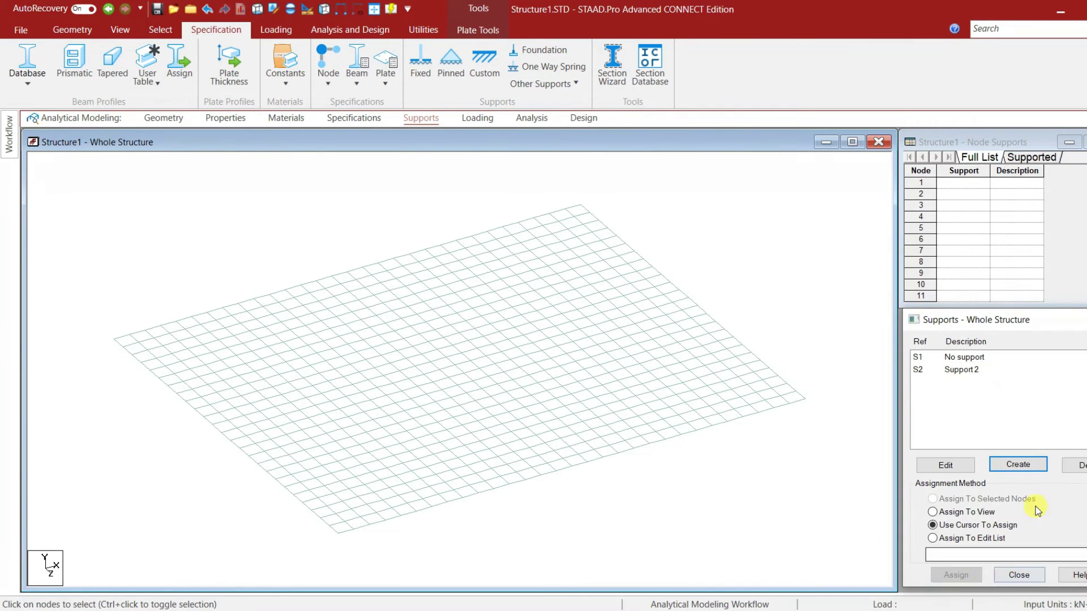
- Assign the pinned support to the four corner nodes of the meshed slab
{"action": "left_click", "coordinate": [957, 576]}
{"action": "left_click", "coordinate": [114, 340]}
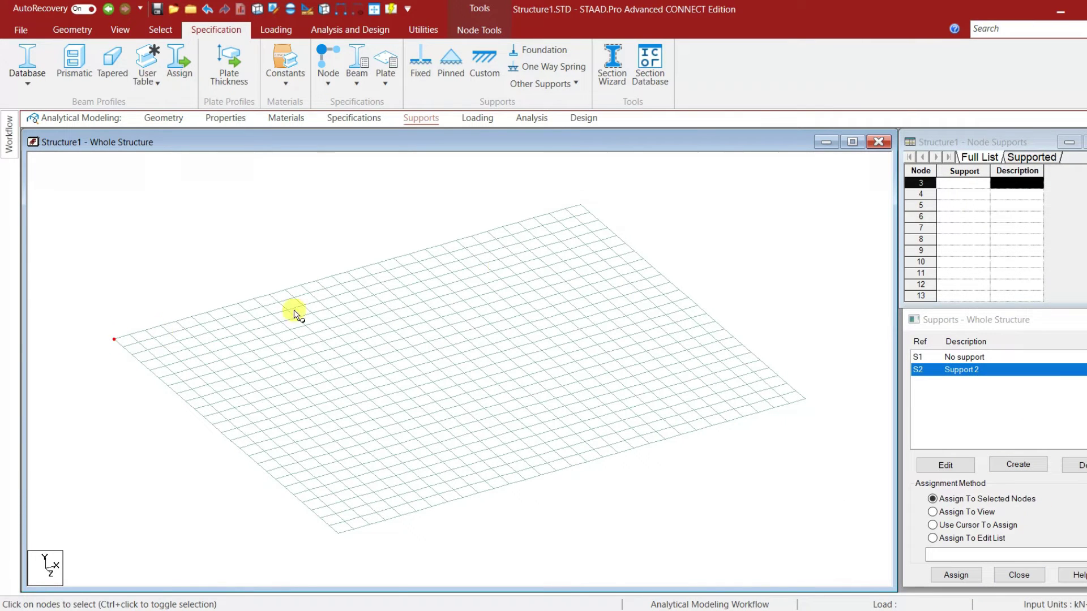
{"action": "left_click", "coordinate": [581, 205], "text": "ctrl"}
{"action": "left_click", "coordinate": [338, 533], "text": "ctrl"}
{"action": "left_click", "coordinate": [804, 399], "text": "ctrl"}
{"action": "left_click", "coordinate": [956, 575]}
{"action": "left_click", "coordinate": [1030, 496]}
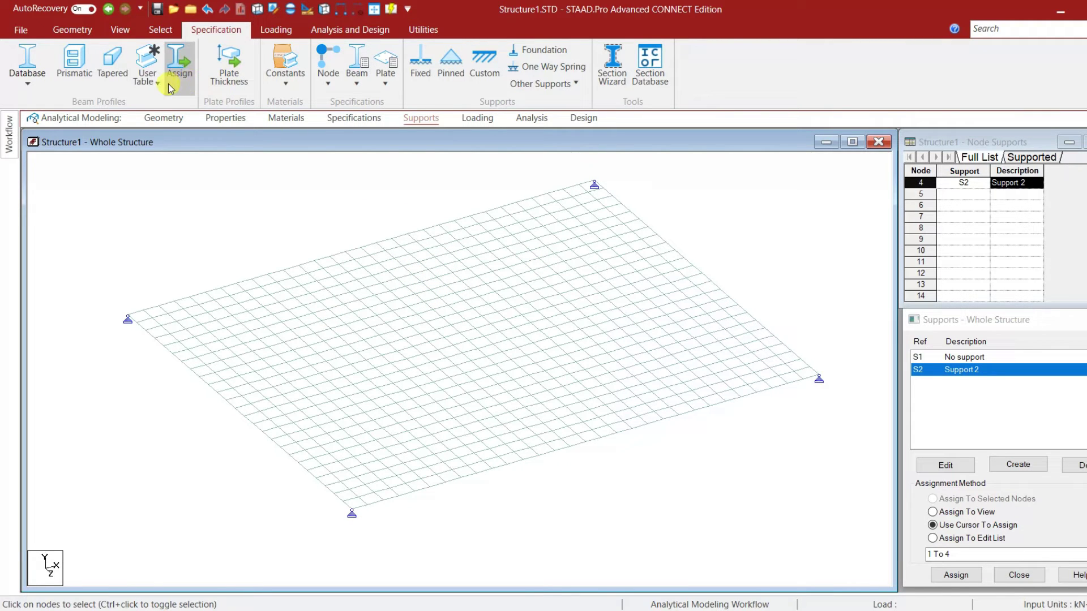
- Assign the 0.15 m concrete plate thickness to all meshed plates of the slab
{"action": "left_click", "coordinate": [235, 118]}
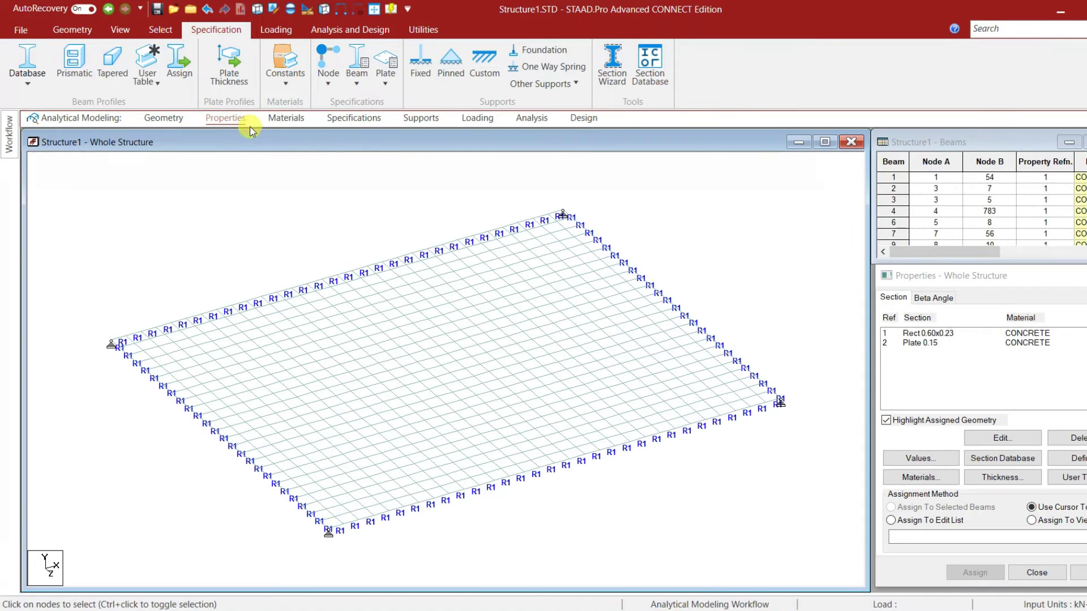
{"action": "left_click", "coordinate": [920, 344]}
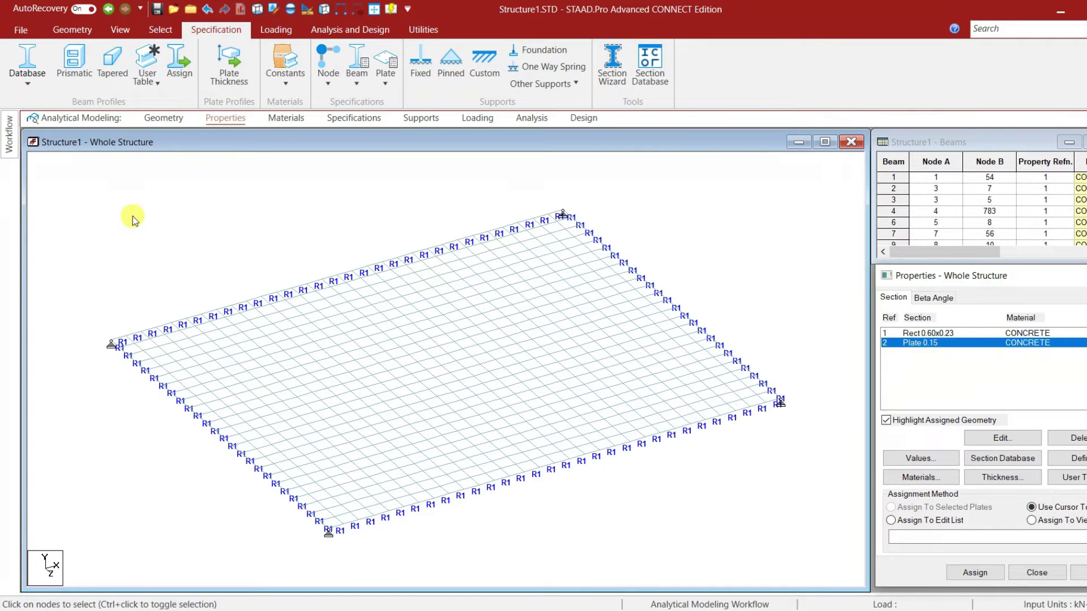
{"action": "left_click_drag", "start_coordinate": [92, 194], "coordinate": [801, 562]}
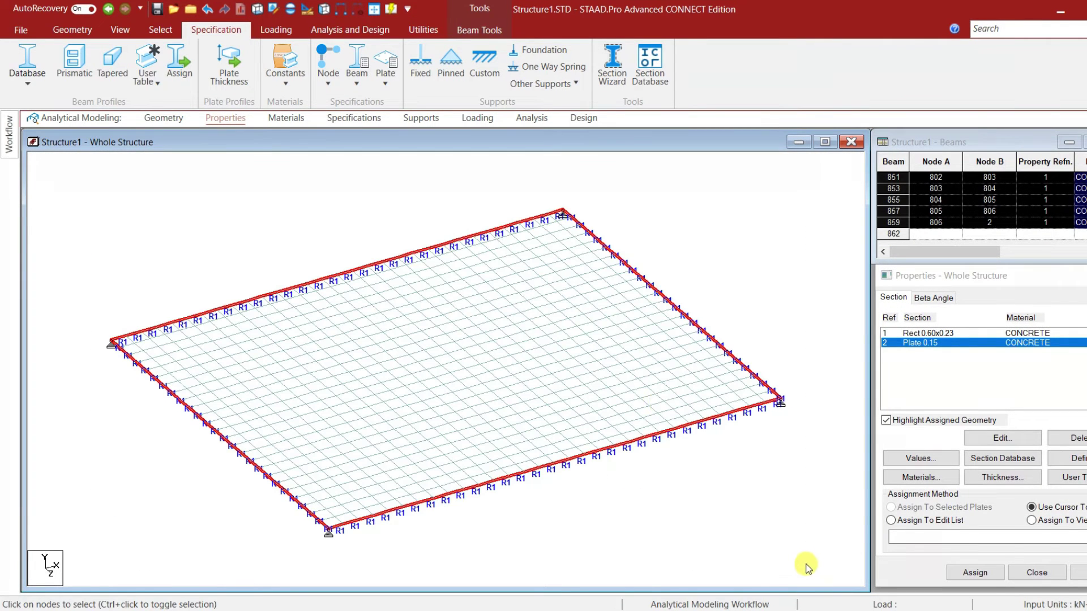
{"action": "left_click", "coordinate": [723, 255]}
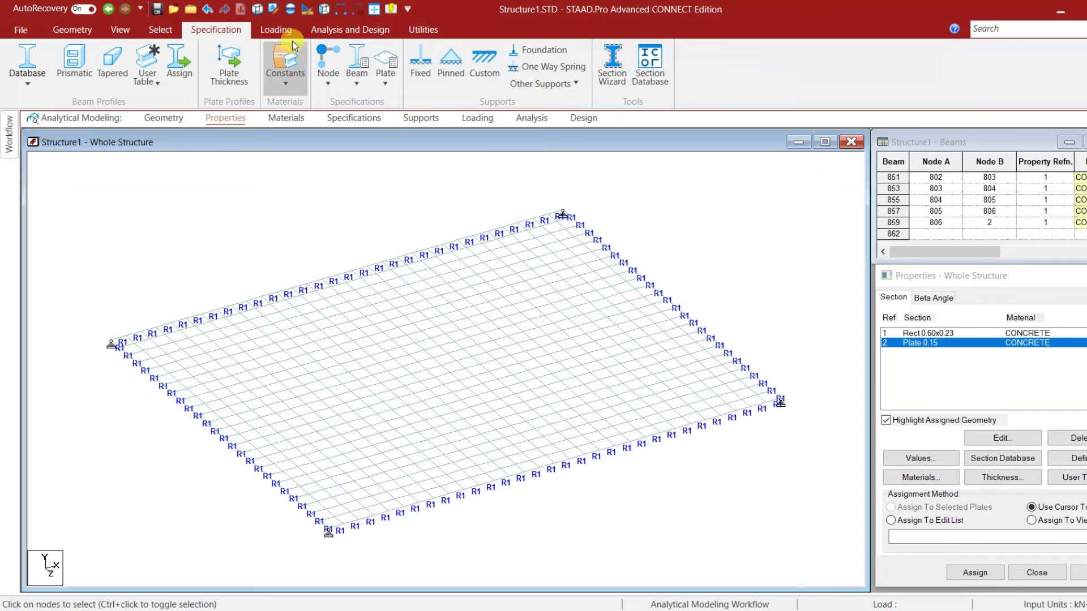
{"action": "left_click", "coordinate": [160, 29]}
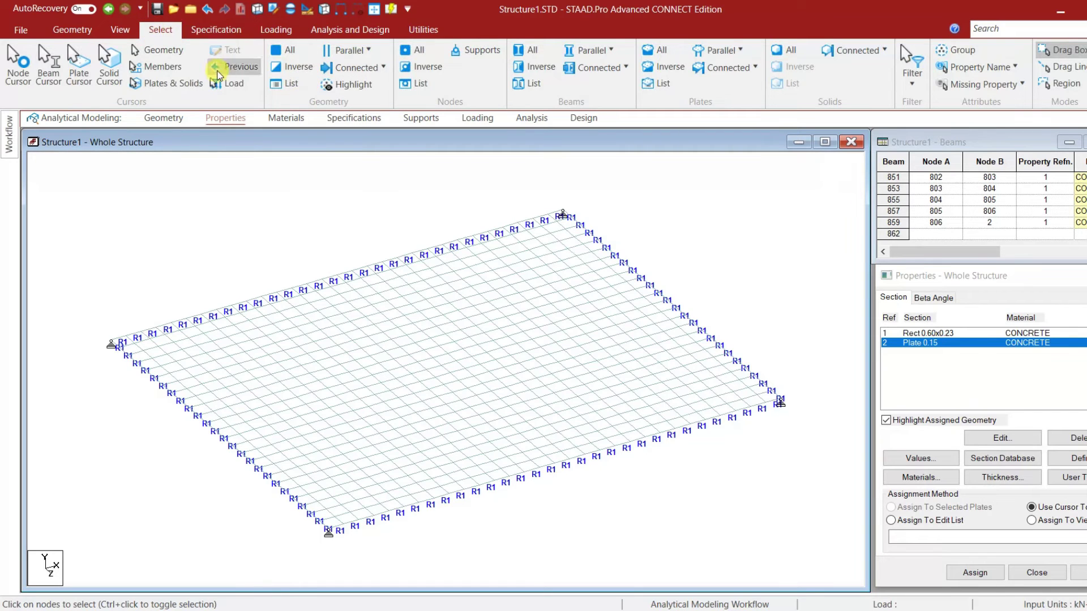
{"action": "left_click", "coordinate": [82, 72]}
{"action": "left_click_drag", "start_coordinate": [69, 168], "coordinate": [820, 558]}
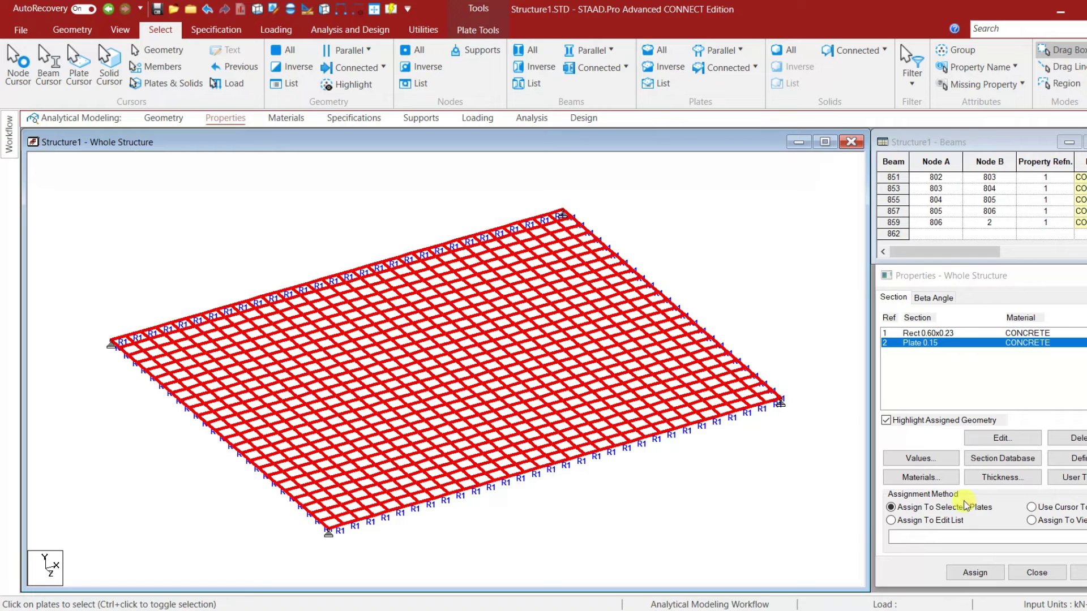
{"action": "left_click", "coordinate": [974, 573]}
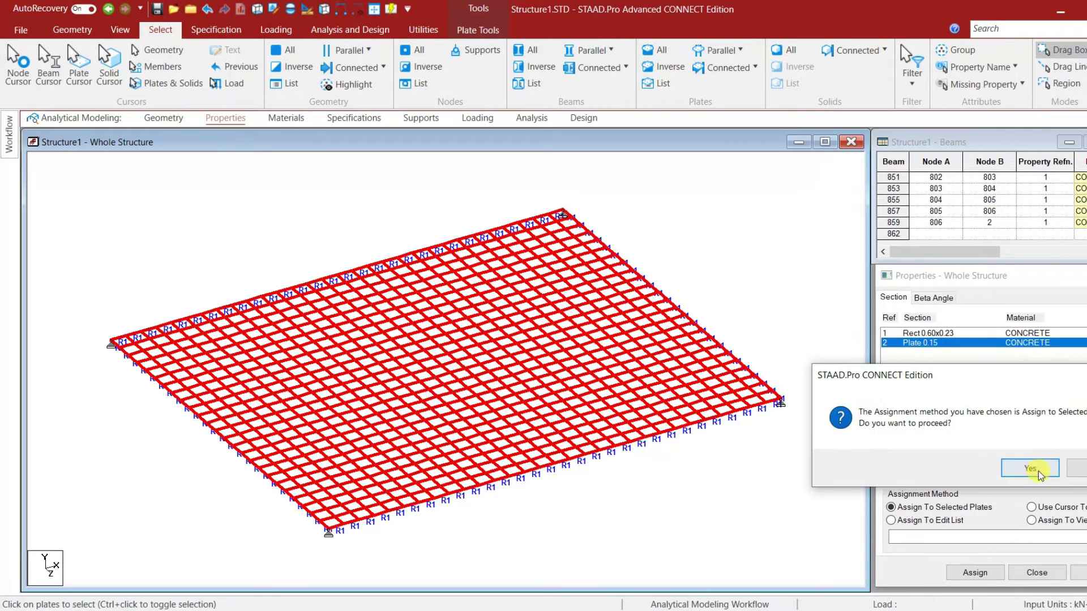
{"action": "left_click", "coordinate": [1035, 469]}
{"action": "left_click", "coordinate": [779, 356]}
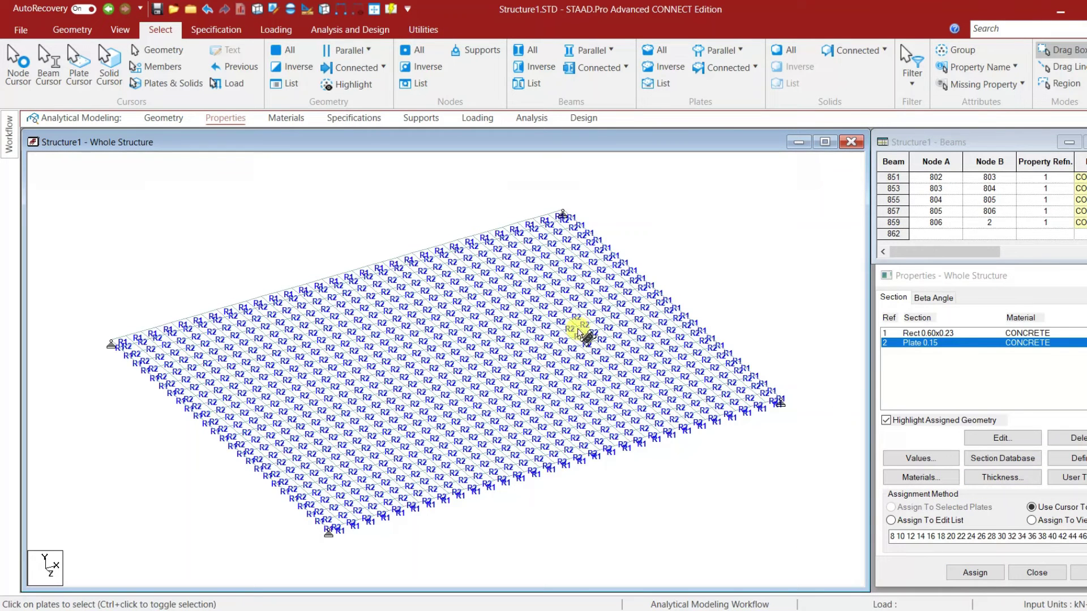
- Add primary load case 1 with loading type Dead and the title "Dead load"
{"action": "left_click", "coordinate": [289, 25]}
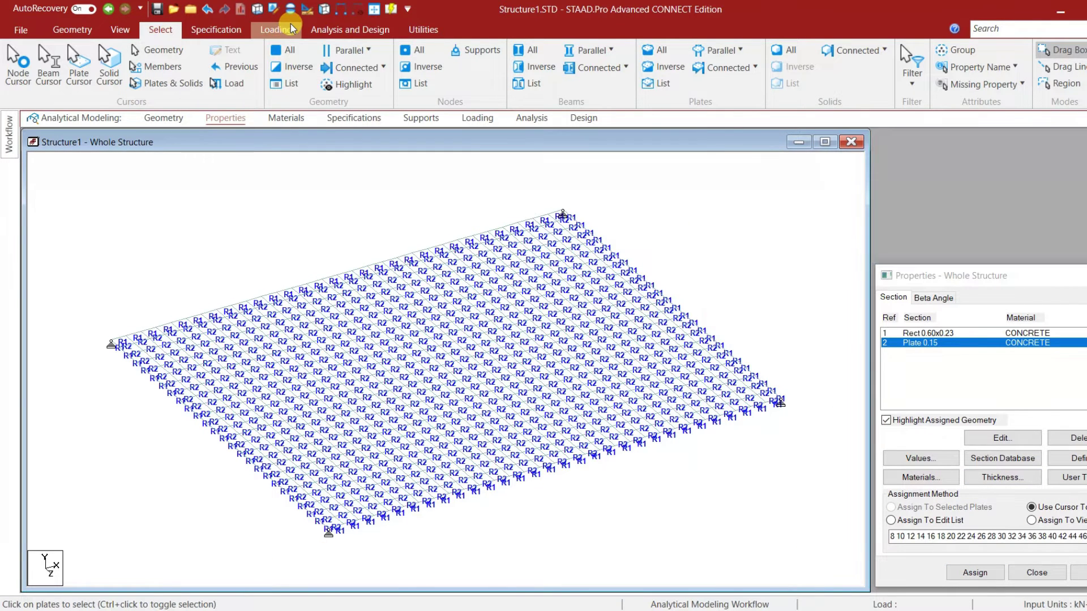
{"action": "left_click", "coordinate": [962, 178]}
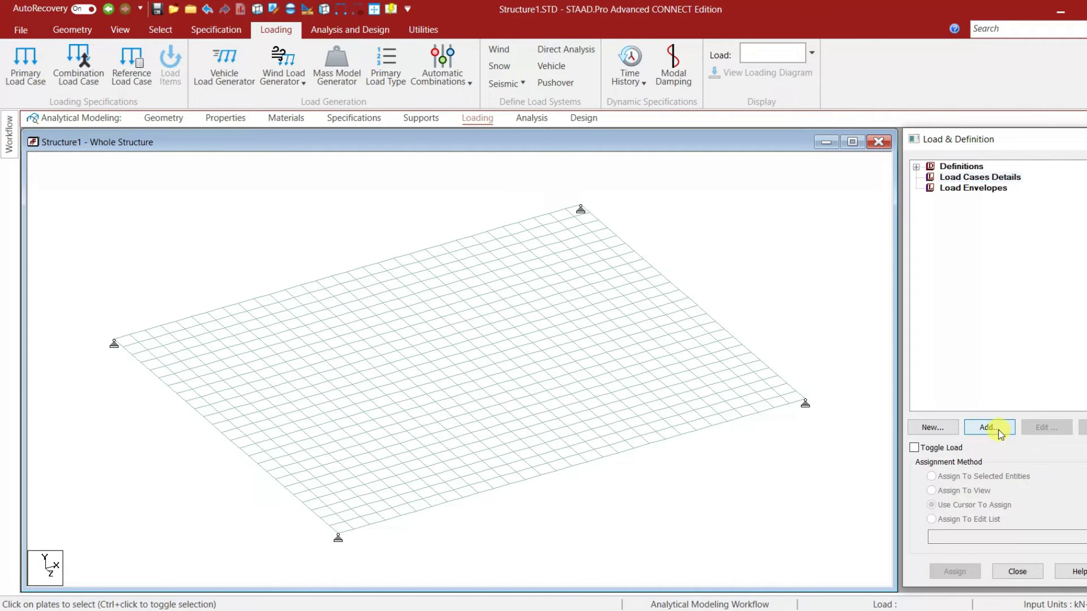
{"action": "left_click", "coordinate": [990, 428]}
{"action": "left_click", "coordinate": [636, 242]}
{"action": "left_click", "coordinate": [631, 253]}
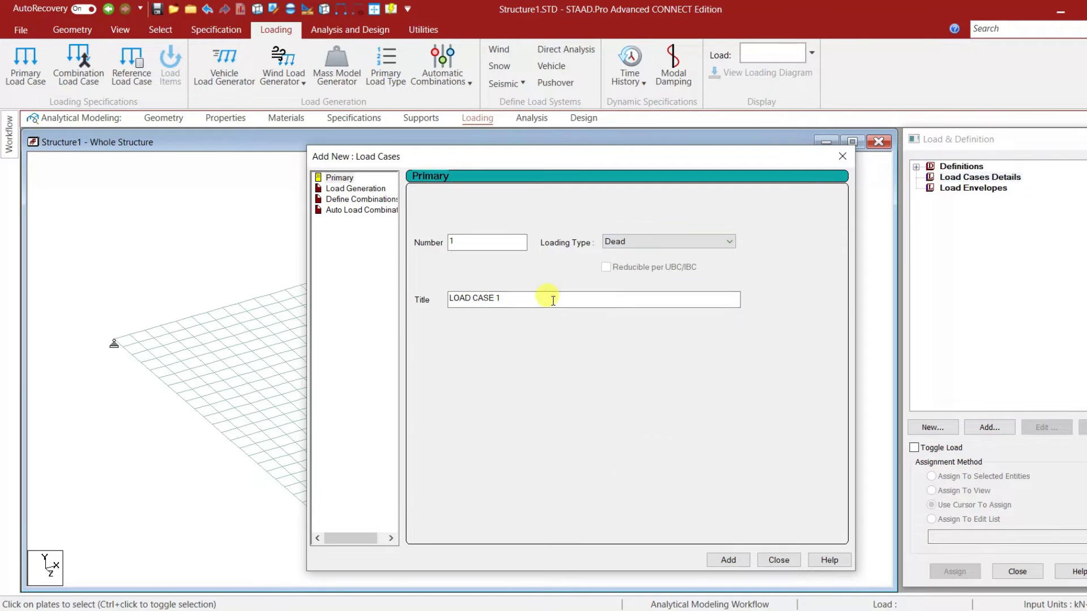
{"action": "key", "text": "Tab"}
{"action": "type", "text": "Dead load"}
{"action": "left_click", "coordinate": [729, 563]}
- Add primary load case 2 with loading type Live and the title "Live load"
{"action": "left_click", "coordinate": [646, 241]}
{"action": "left_click", "coordinate": [618, 259]}
{"action": "left_click", "coordinate": [451, 304]}
{"action": "left_click_drag", "start_coordinate": [508, 300], "coordinate": [389, 303]}
{"action": "type", "text": "Live load"}
{"action": "left_click", "coordinate": [726, 560]}
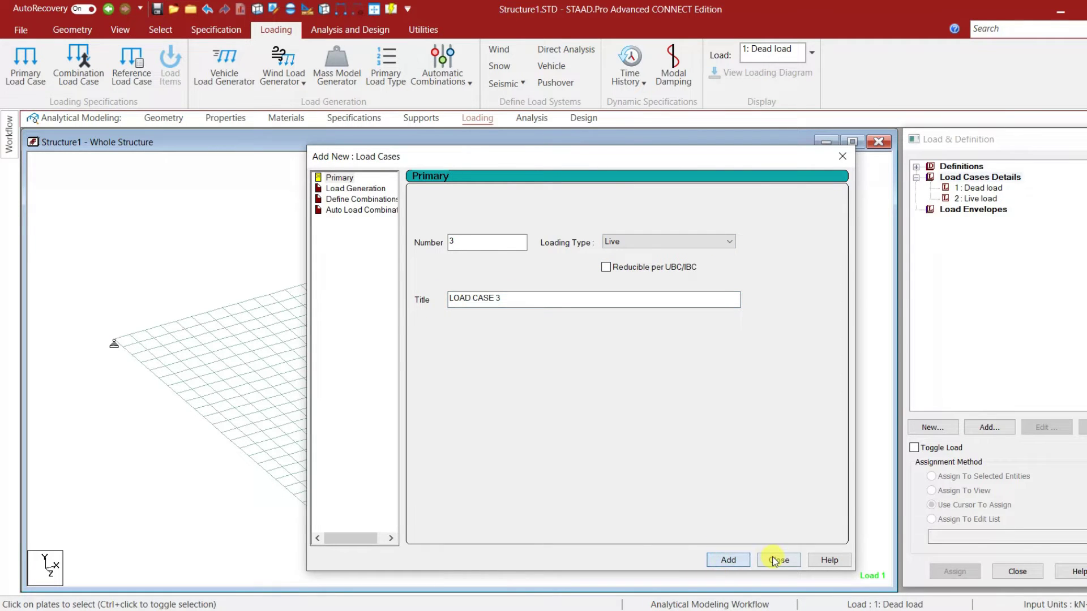
{"action": "left_click", "coordinate": [777, 560]}
- Add a selfweight load in Y with factor -1 to the dead load case and open the full-plate pressure load settings
{"action": "left_click", "coordinate": [988, 427]}
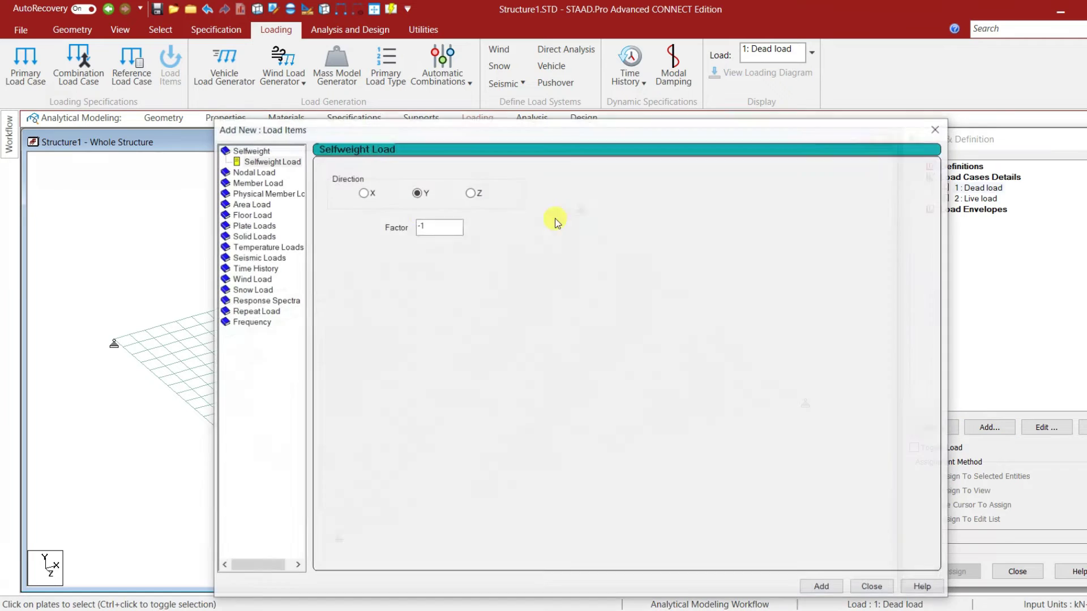
{"action": "left_click", "coordinate": [823, 589]}
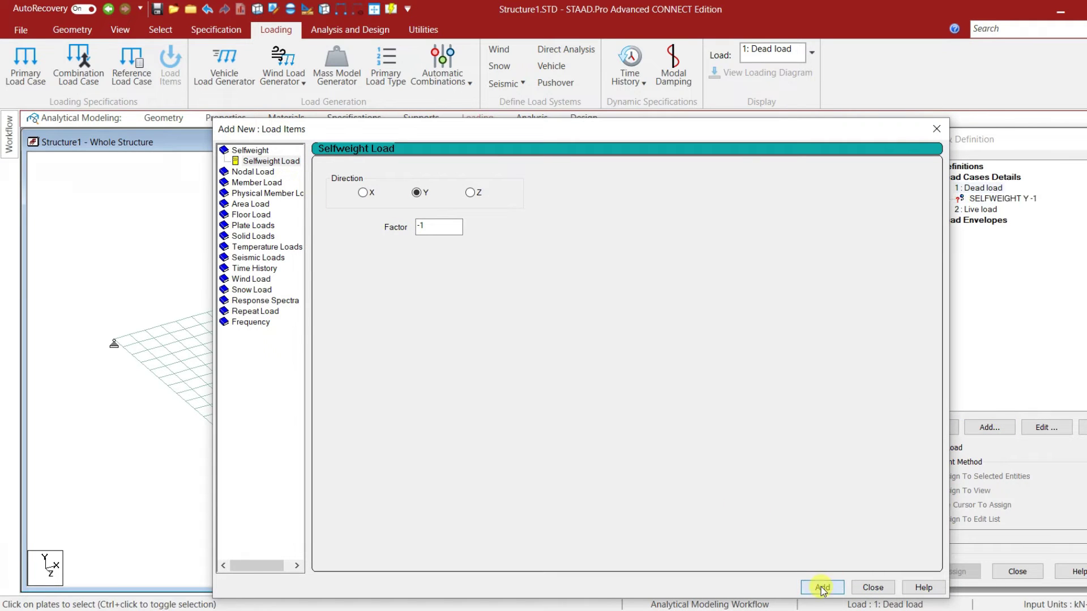
{"action": "left_click", "coordinate": [262, 227]}
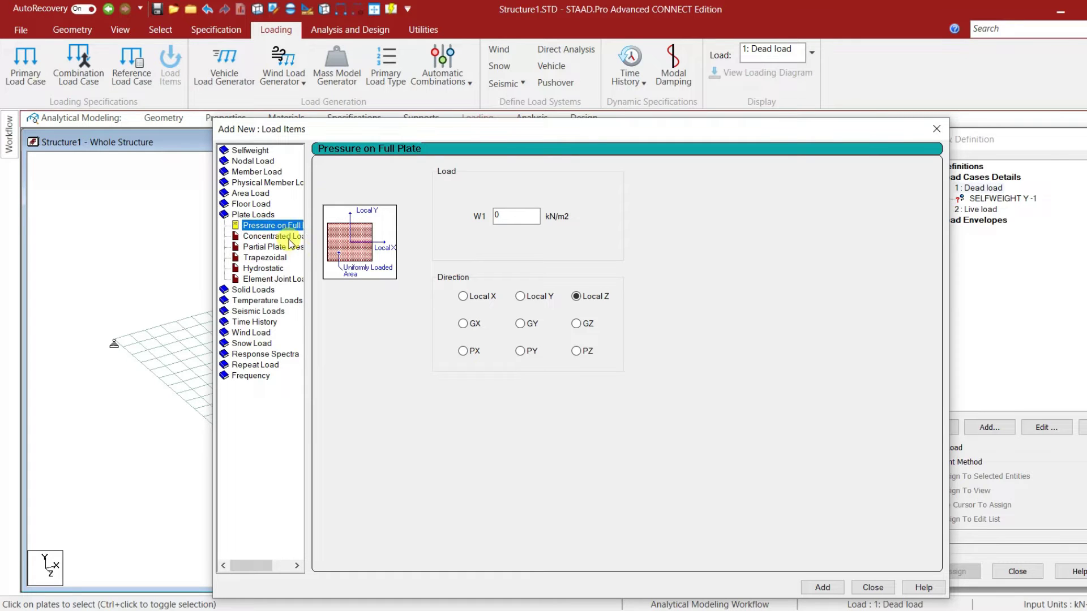
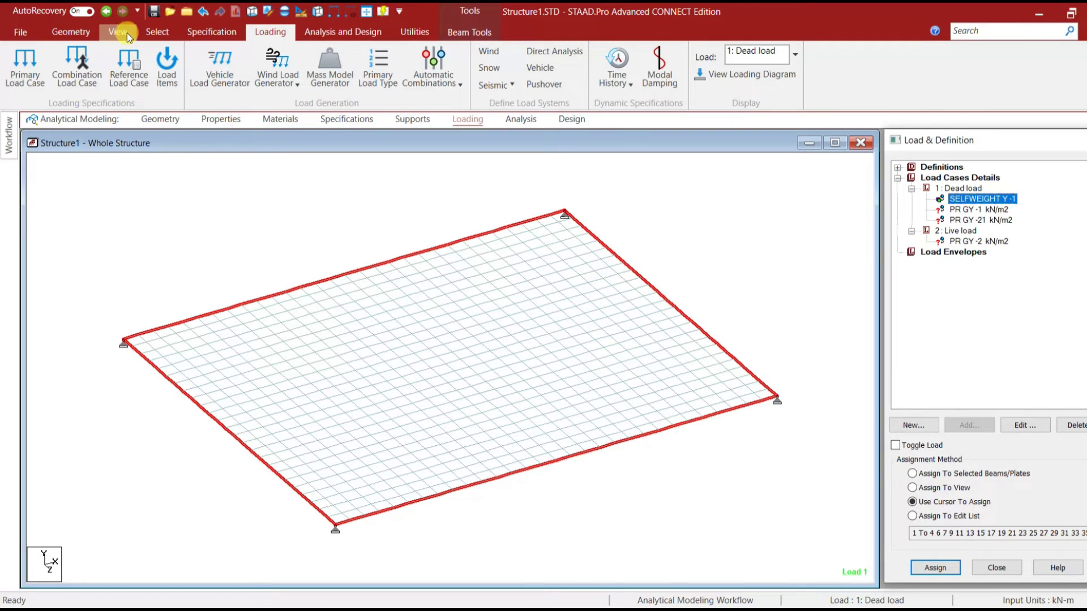
- Assign the dead load case's selfweight to all slab plates in addition to the edge beams
{"action": "left_click", "coordinate": [146, 32]}
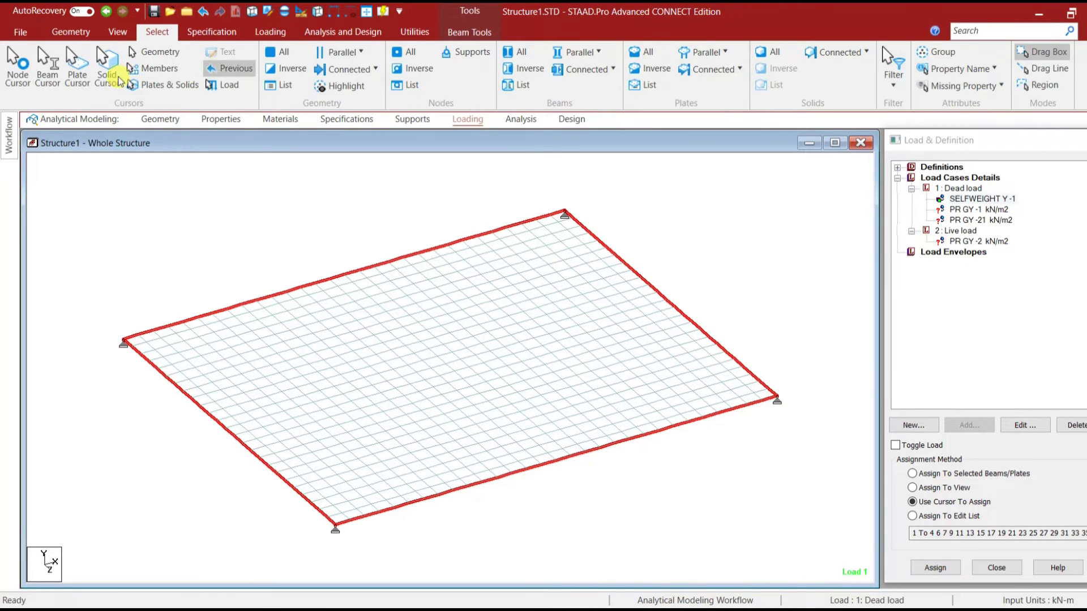
{"action": "left_click", "coordinate": [75, 80]}
{"action": "left_click_drag", "start_coordinate": [129, 207], "coordinate": [816, 551]}
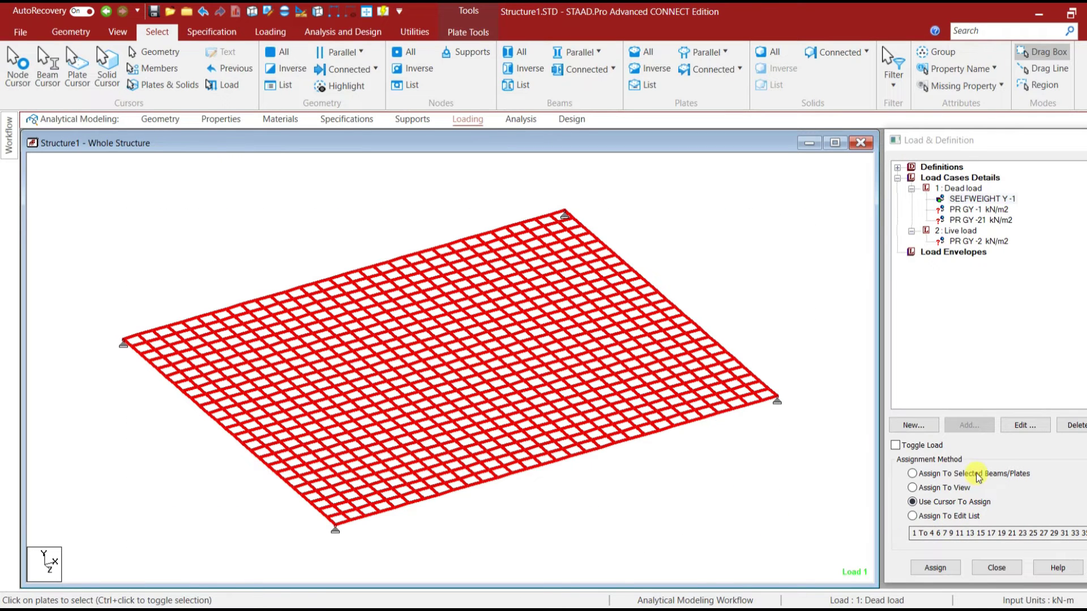
{"action": "left_click", "coordinate": [935, 568]}
{"action": "left_click", "coordinate": [1008, 404]}
{"action": "left_click", "coordinate": [970, 199]}
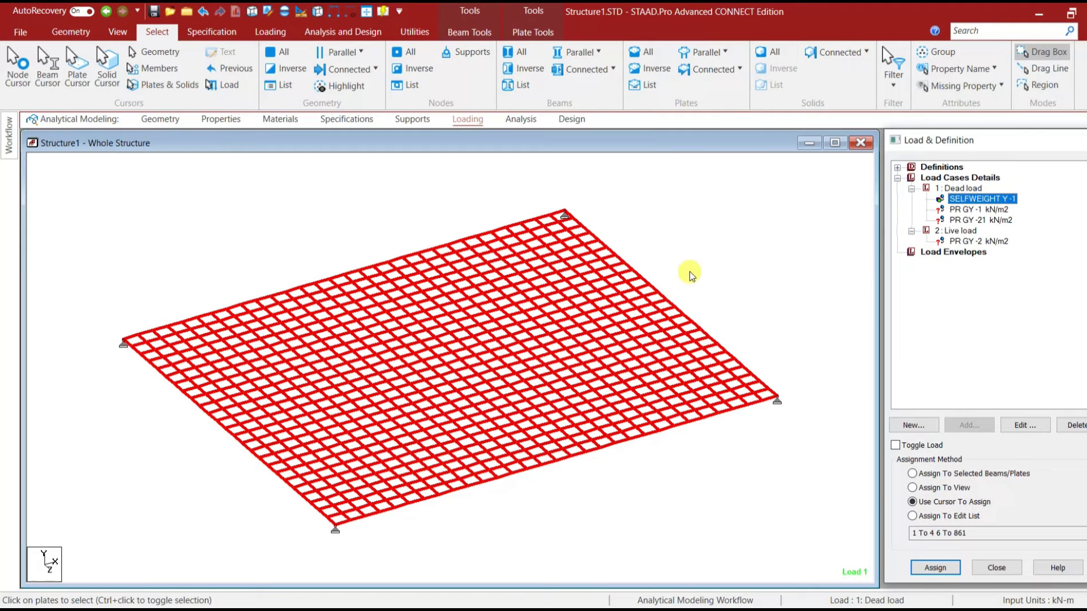
{"action": "left_click", "coordinate": [758, 237]}
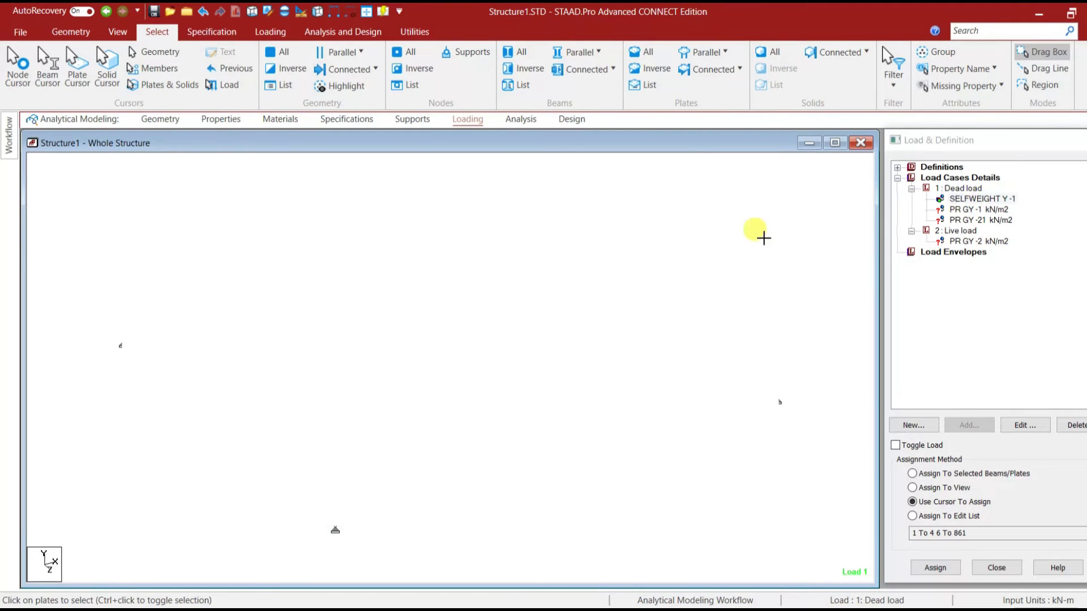
- Assign the GY -1 kN/m2 dead load pressure to all plates of the slab
{"action": "left_click", "coordinate": [989, 209]}
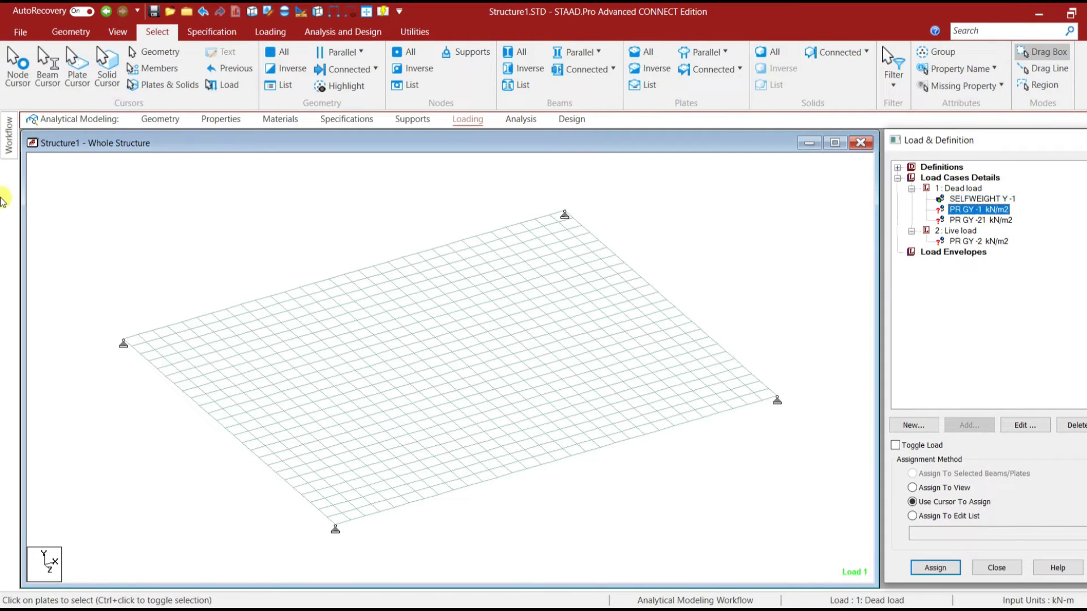
{"action": "left_click", "coordinate": [77, 71]}
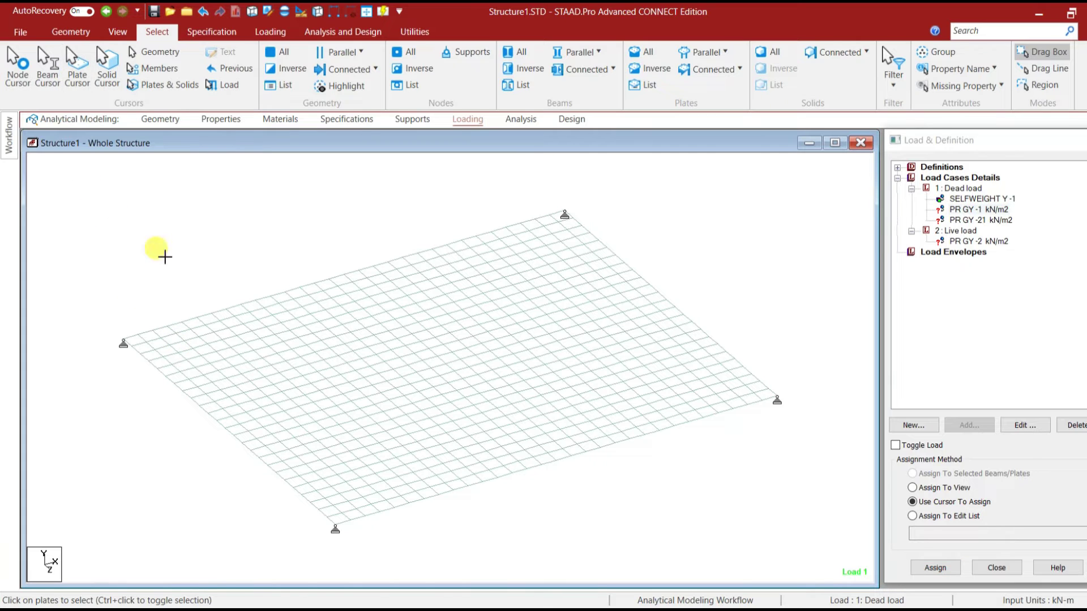
{"action": "left_click_drag", "start_coordinate": [85, 181], "coordinate": [793, 538]}
{"action": "left_click", "coordinate": [959, 213]}
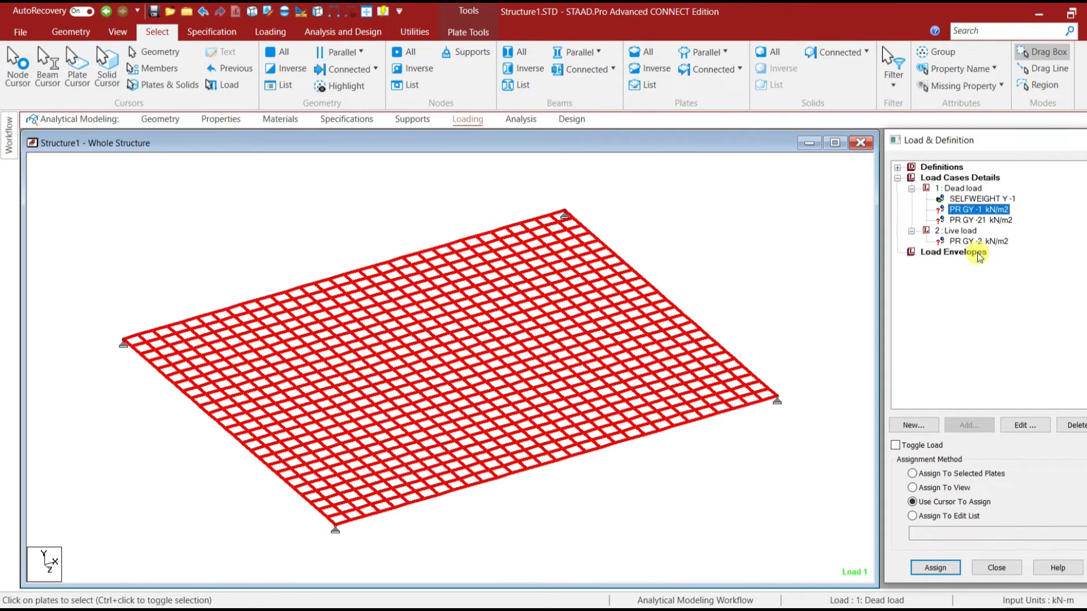
{"action": "left_click", "coordinate": [942, 474]}
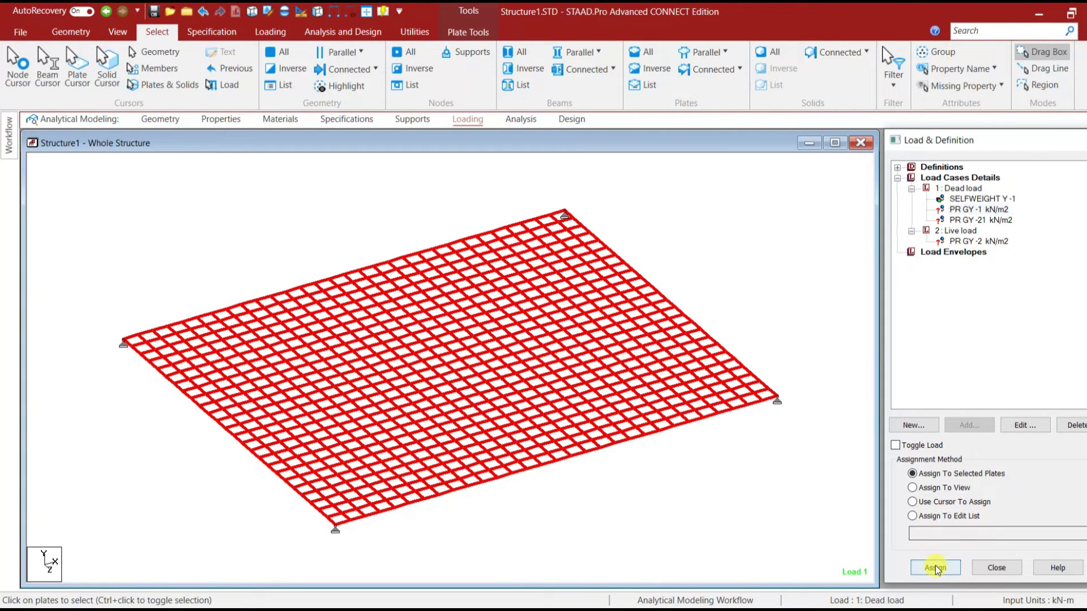
{"action": "left_click", "coordinate": [936, 568]}
{"action": "left_click", "coordinate": [933, 396]}
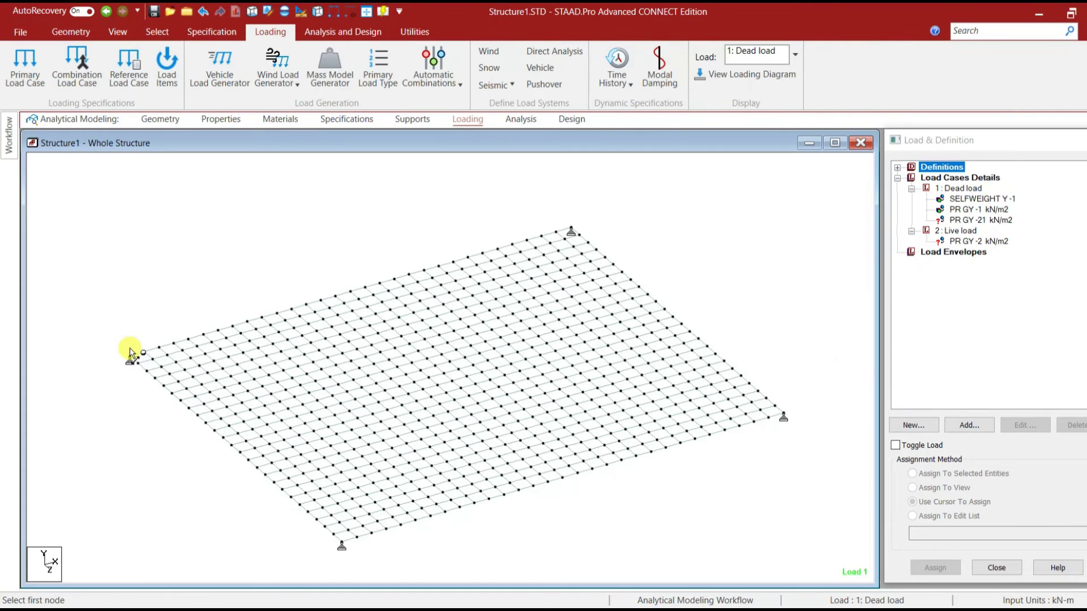
- Measure 4.2 m from the slab corner along its long edge and assign the GY -21 kN/m2 pressure to the crosswise strip of plates there
{"action": "left_click", "coordinate": [198, 346]}
{"action": "left_click", "coordinate": [440, 269]}
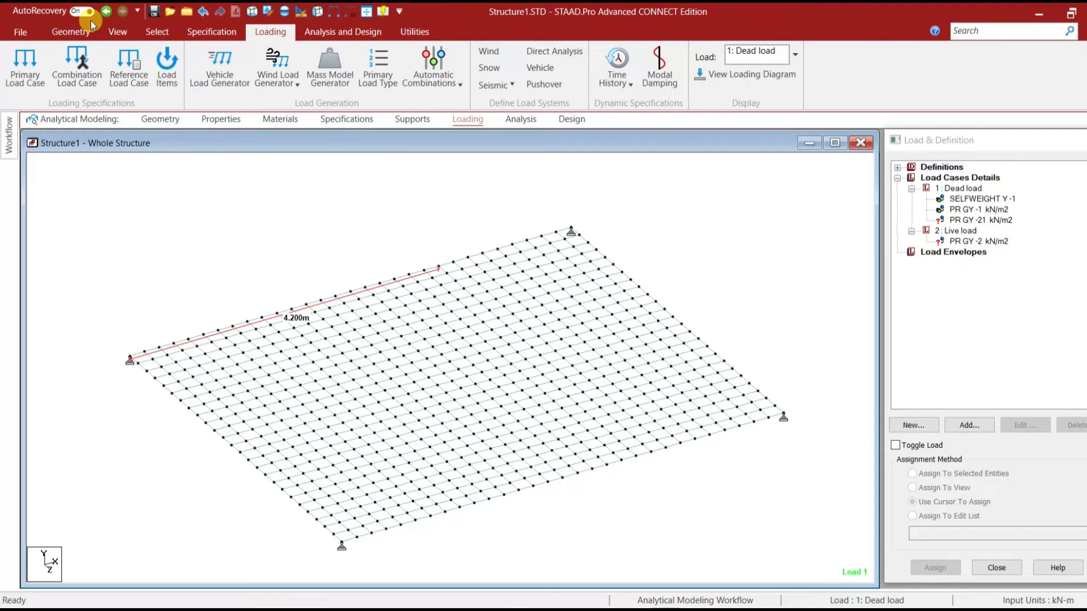
{"action": "left_click", "coordinate": [107, 28]}
{"action": "left_click", "coordinate": [157, 32]}
{"action": "left_click", "coordinate": [163, 84]}
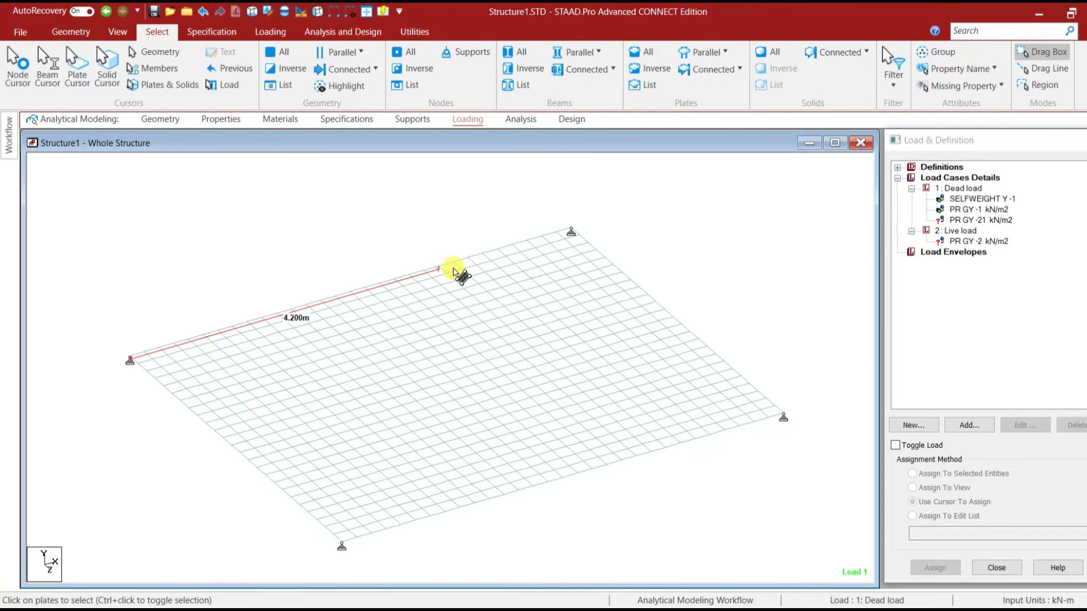
{"action": "left_click", "coordinate": [458, 281]}
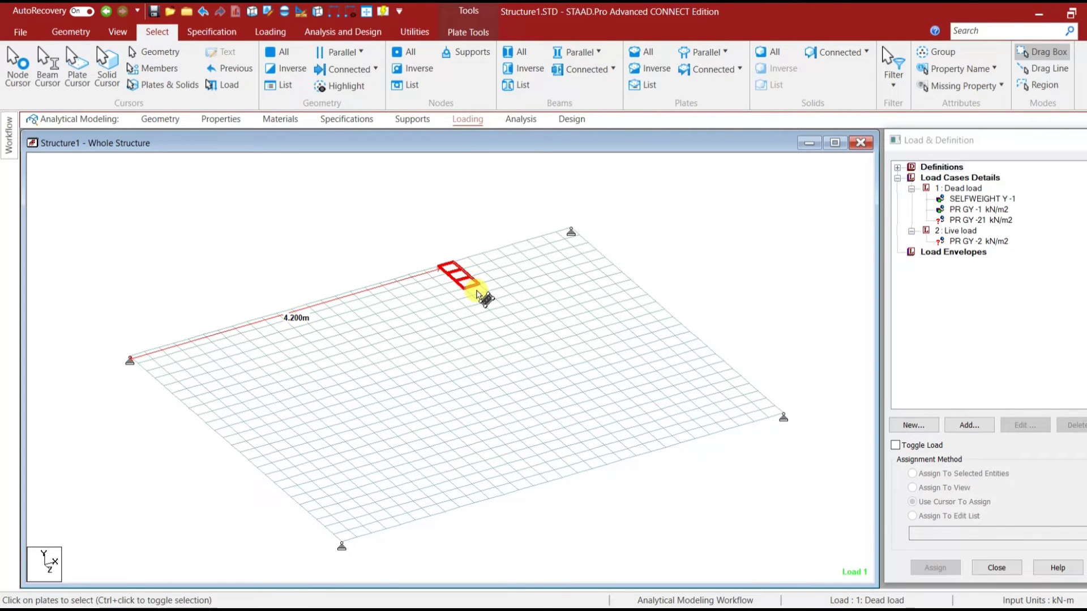
{"action": "left_click", "coordinate": [969, 221]}
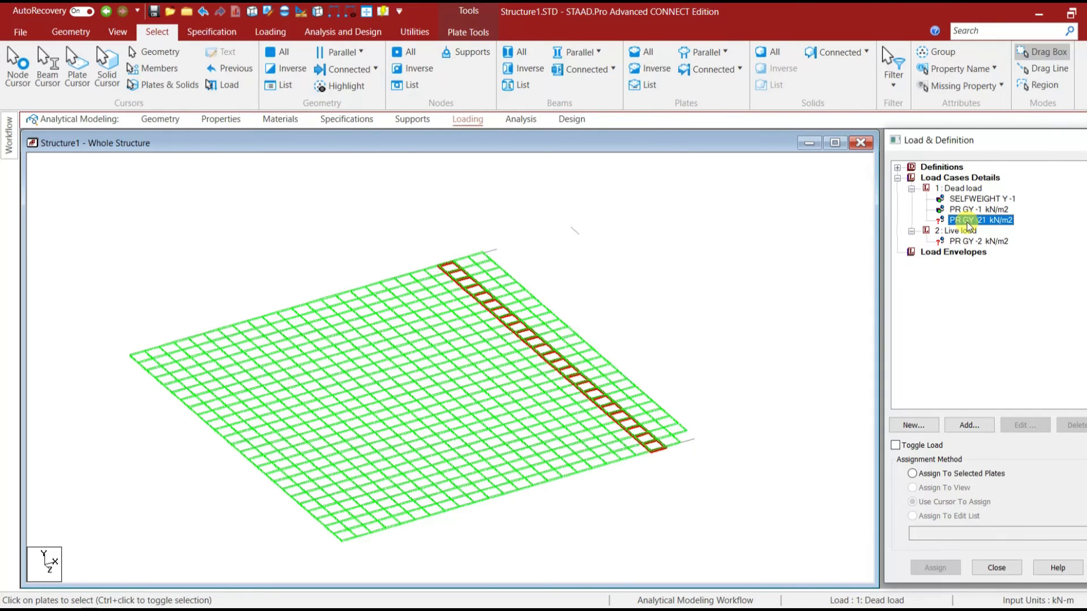
{"action": "left_click", "coordinate": [962, 474]}
{"action": "left_click", "coordinate": [936, 568]}
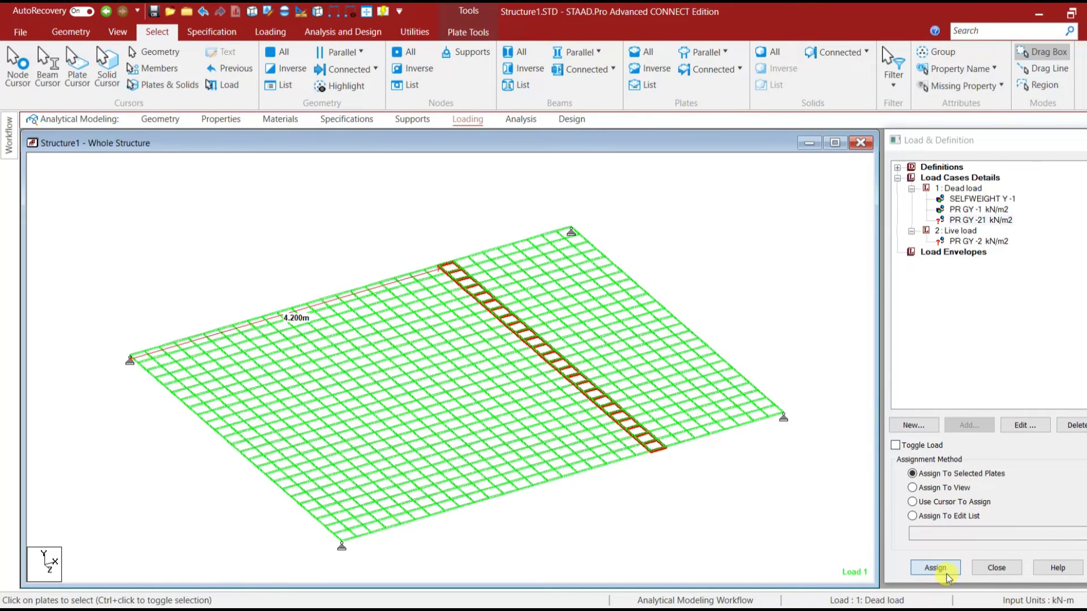
{"action": "left_click", "coordinate": [995, 401]}
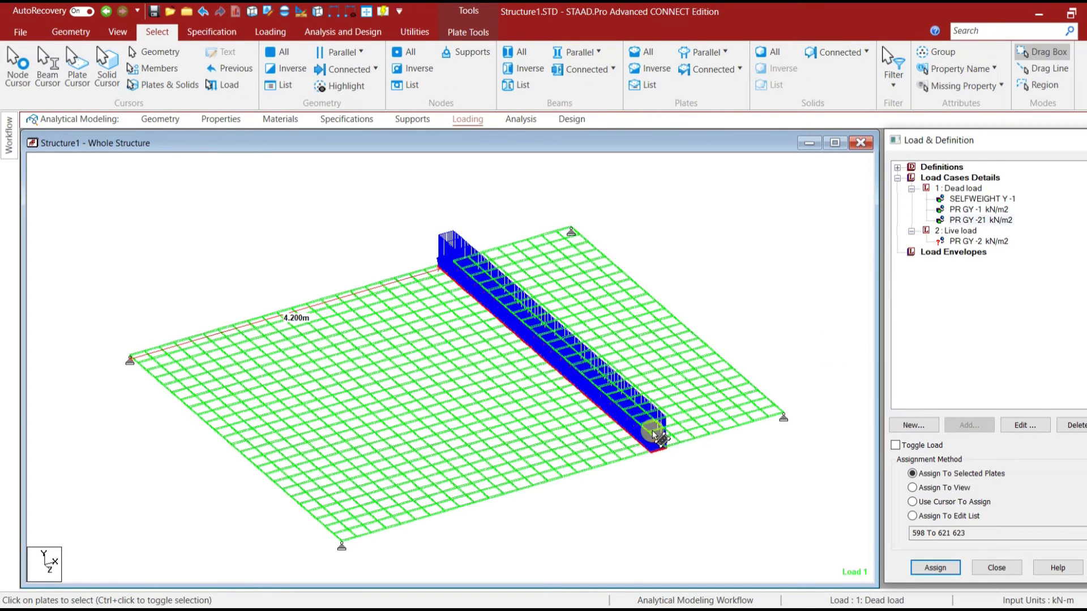
{"action": "left_click", "coordinate": [844, 283]}
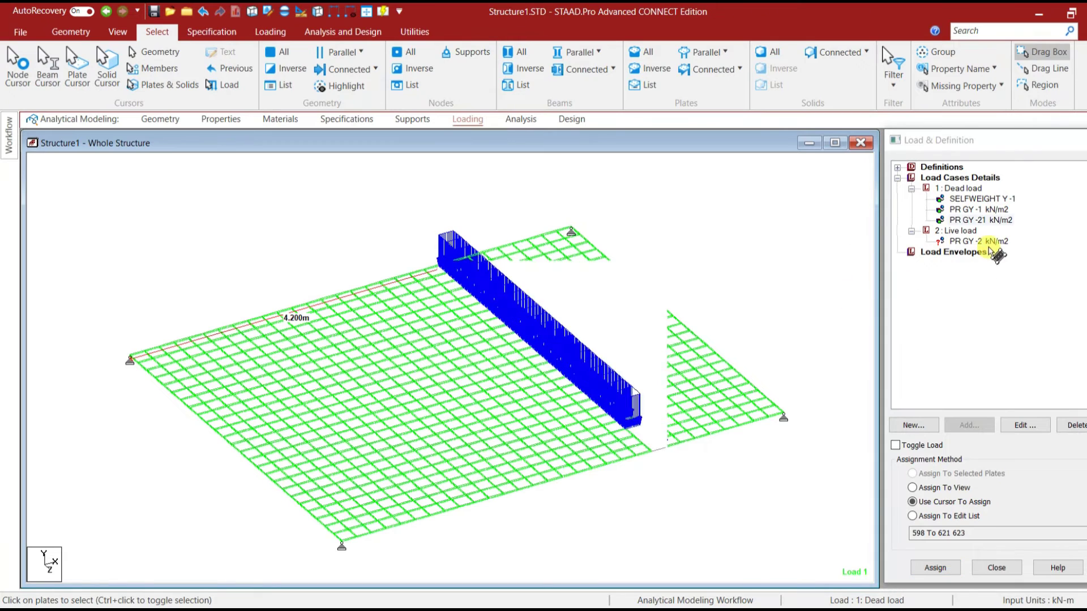
- Assign the live load case's GY -2 kN/m2 pressure to all plates of the slab
{"action": "left_click", "coordinate": [993, 242]}
{"action": "left_click", "coordinate": [388, 355]}
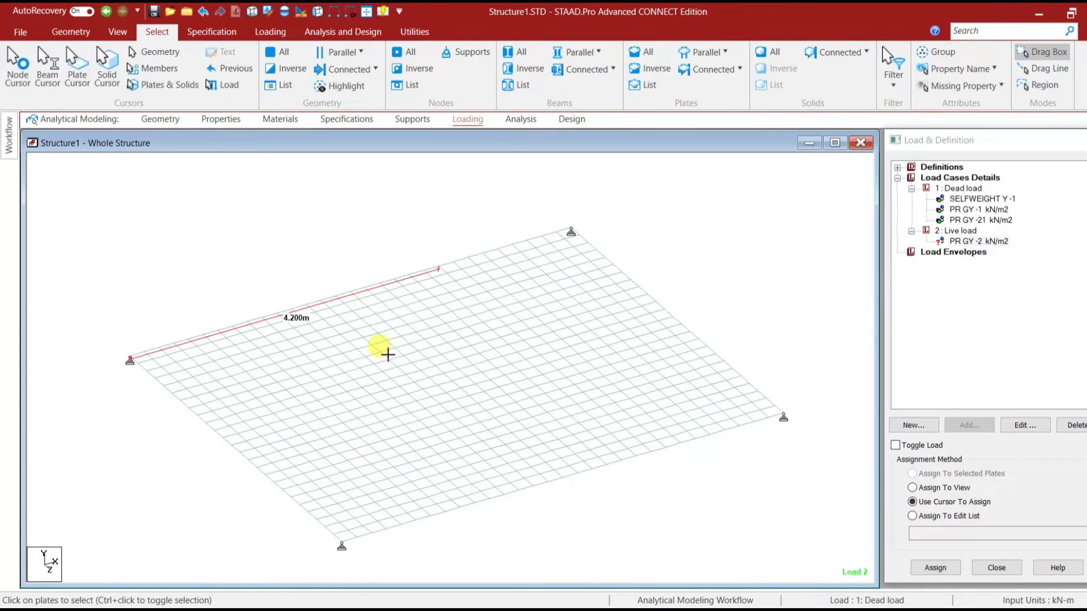
{"action": "key", "text": "ctrl+a"}
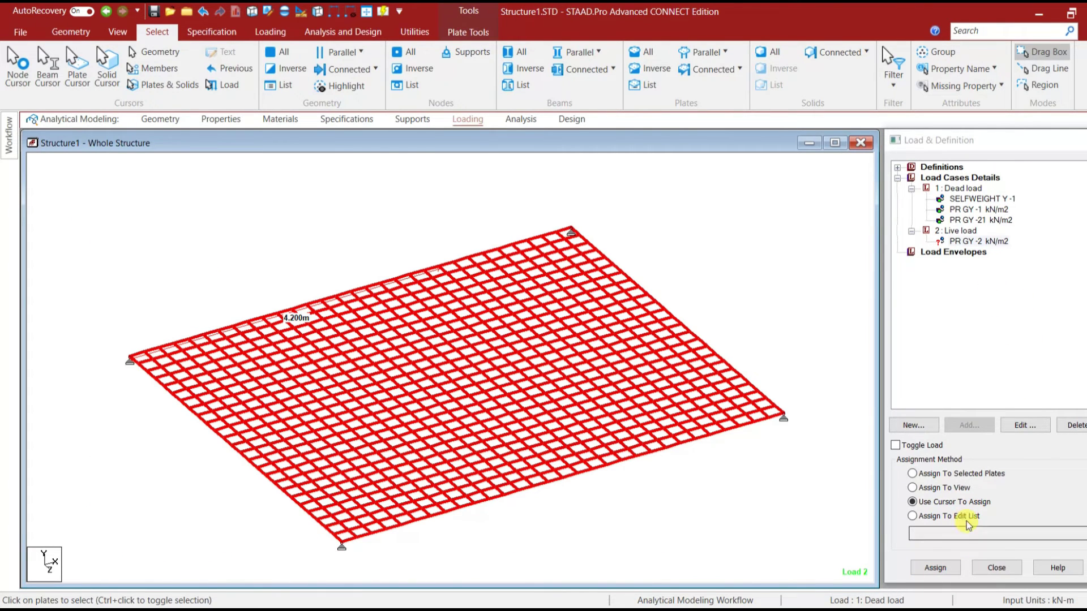
{"action": "left_click", "coordinate": [962, 474]}
{"action": "left_click", "coordinate": [936, 568]}
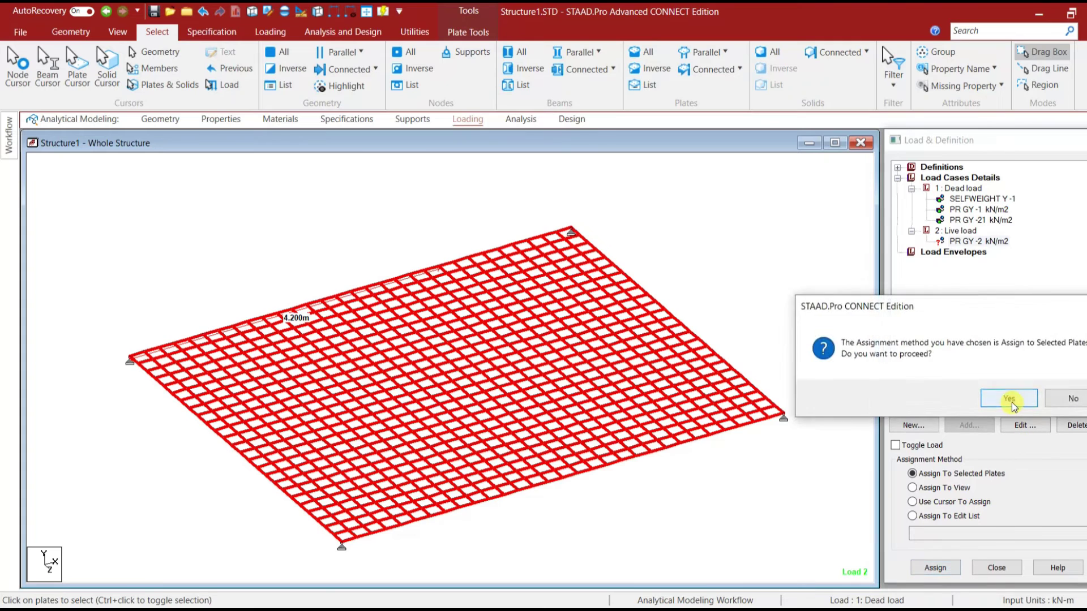
{"action": "left_click", "coordinate": [1009, 399]}
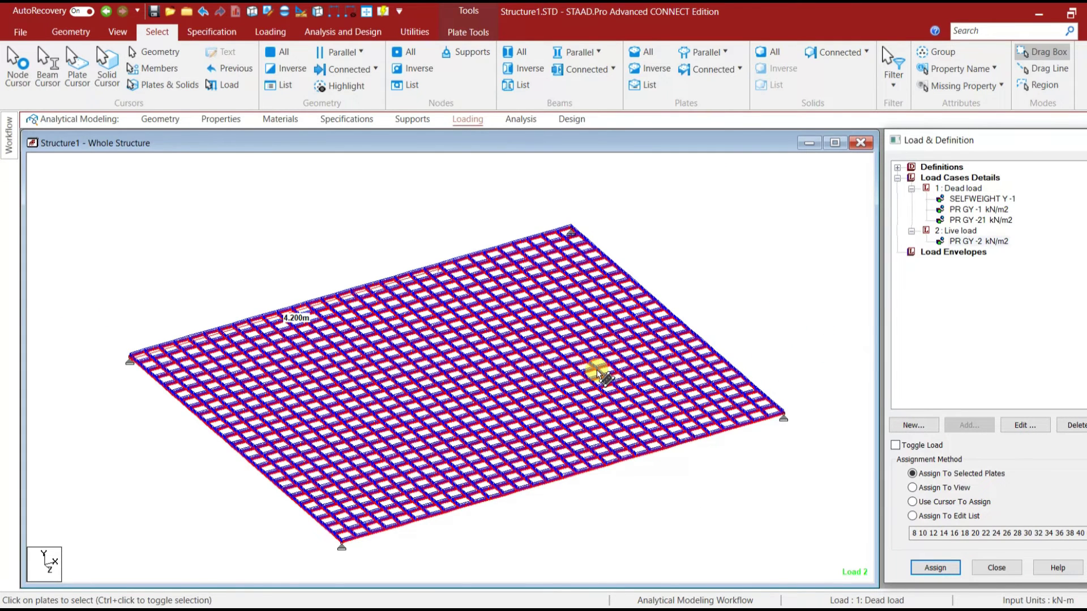
- Open the input file in the editor and insert the comment line "**Load Combination" after the live load's plate pressure line
{"action": "left_click", "coordinate": [268, 12]}
{"action": "left_click", "coordinate": [490, 386]}
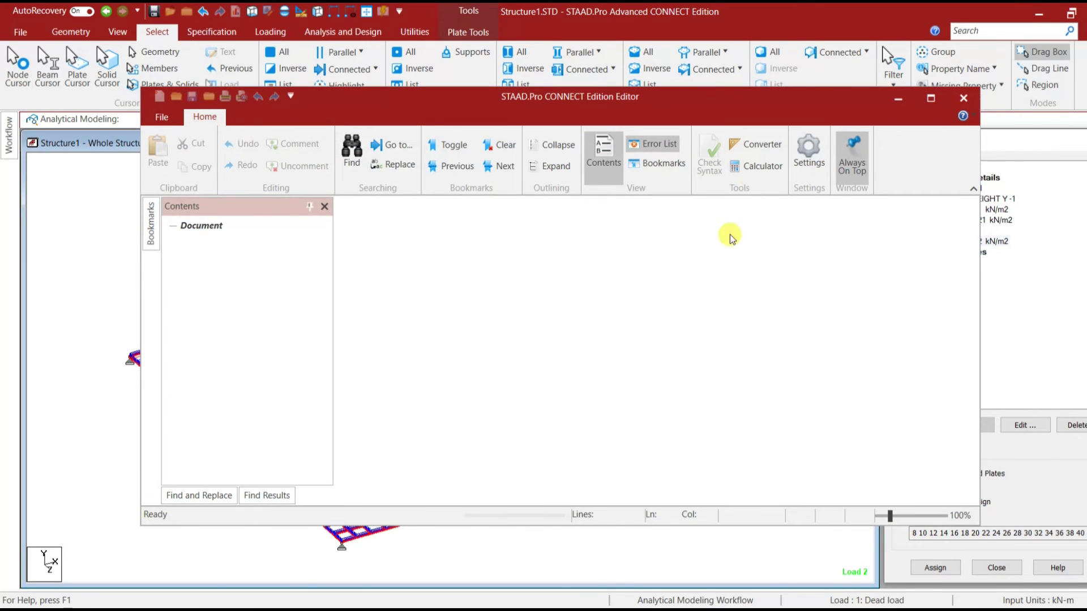
{"action": "scroll", "coordinate": [864, 305], "scroll_direction": "down", "scroll_amount": 20}
{"action": "scroll", "coordinate": [621, 388], "scroll_direction": "up", "scroll_amount": 5}
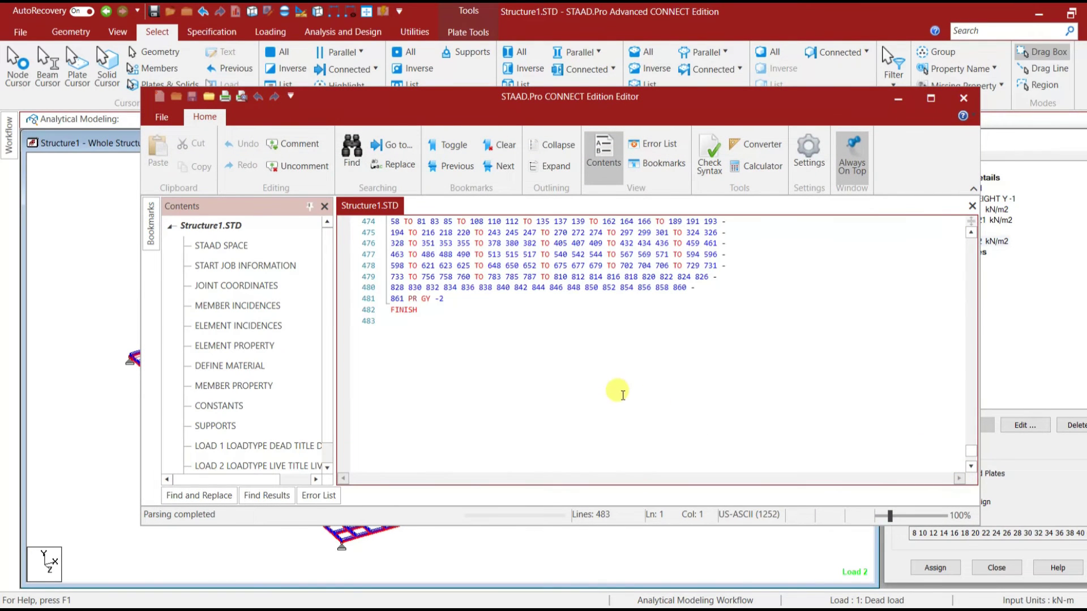
{"action": "left_click", "coordinate": [463, 369]}
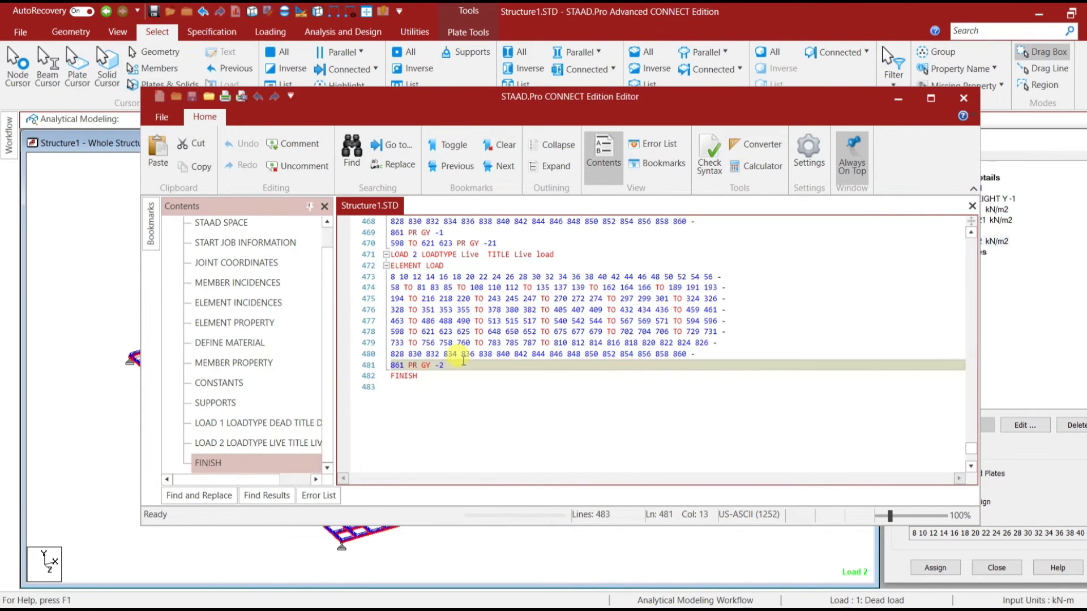
{"action": "key", "text": "Return"}
{"action": "type", "text": "**Load Combination"}
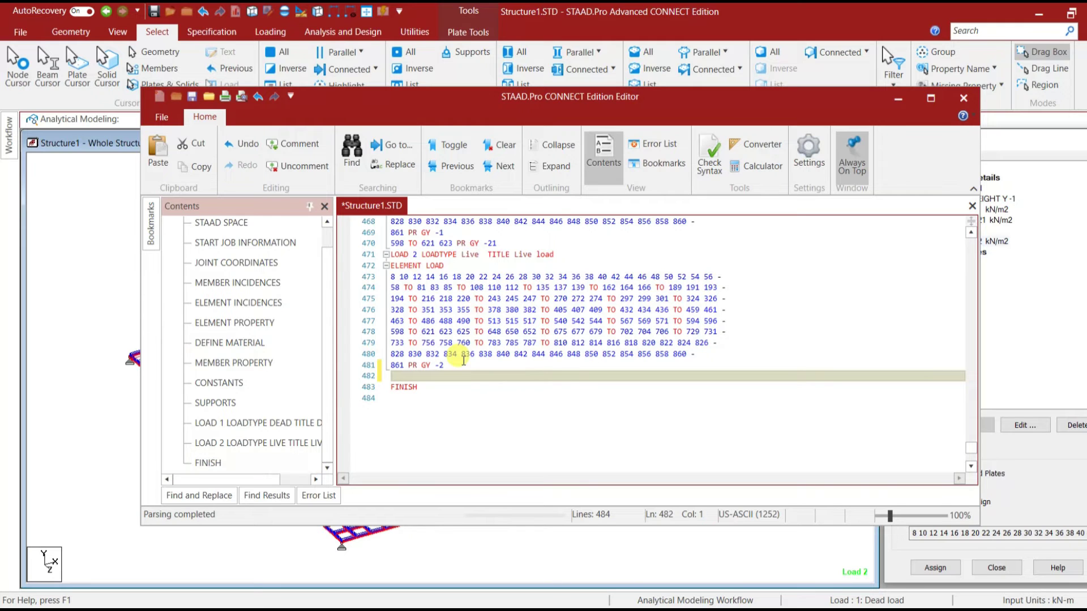
{"action": "key", "text": "Return"}
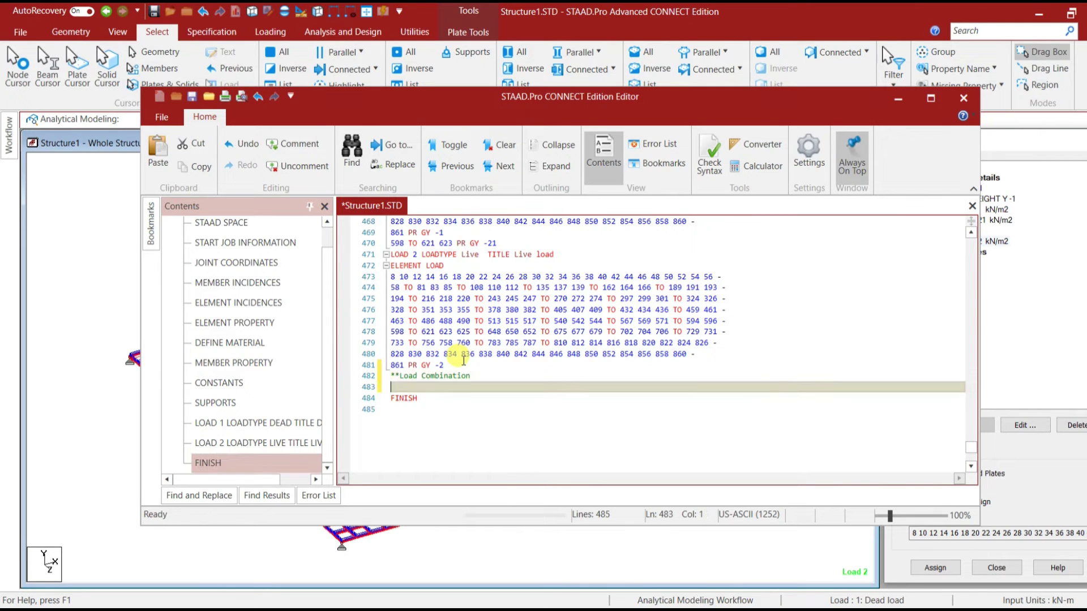
- Write load combination 3 titled 1.0(DL+LL), with factor 1.0 on load cases 1 and 2, below the comment
{"action": "type", "text": "Load C"}
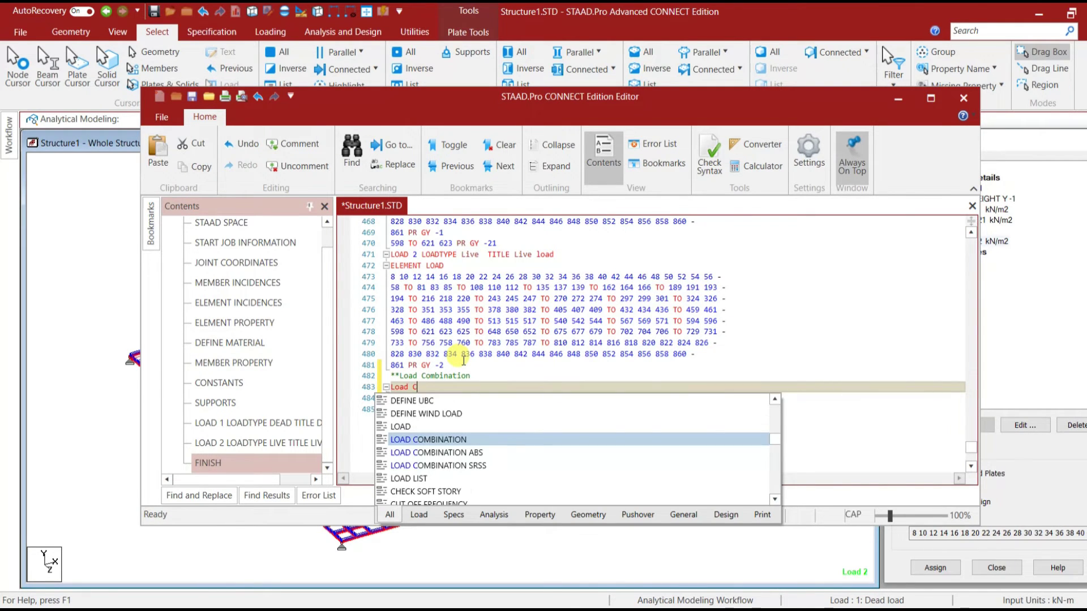
{"action": "type", "text": "omb "}
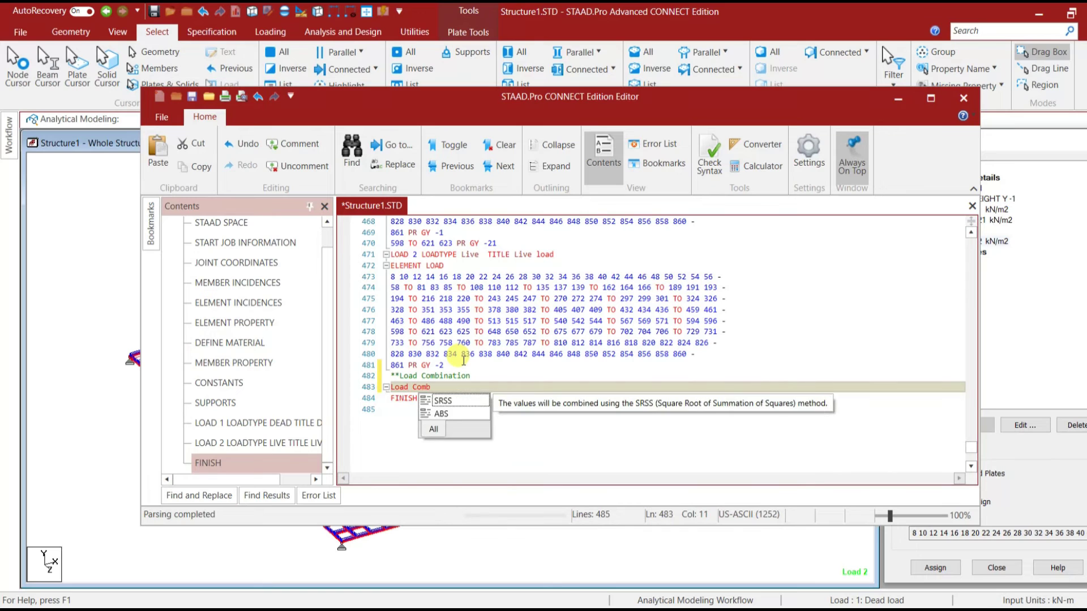
{"action": "type", "text": "3"}
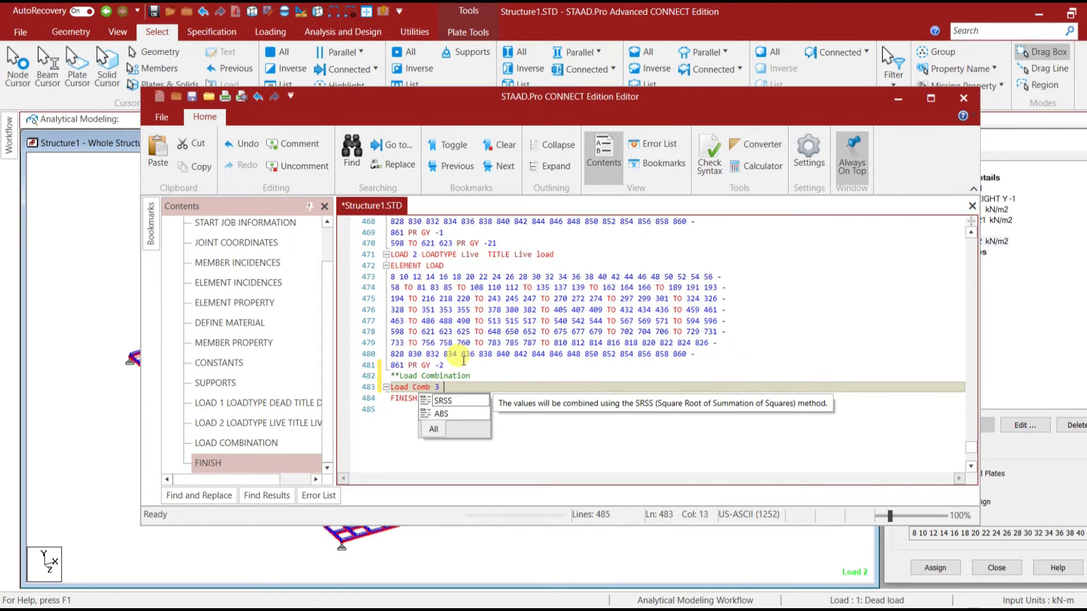
{"action": "type", "text": " 1.0("}
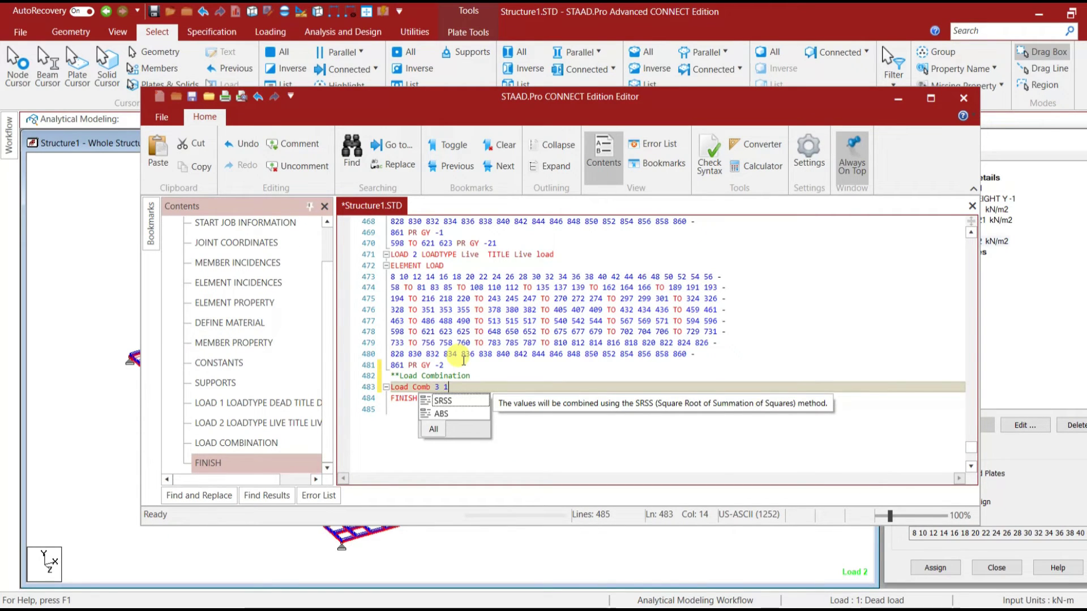
{"action": "key", "text": "Caps_Lock"}
{"action": "type", "text": "DL+LL"}
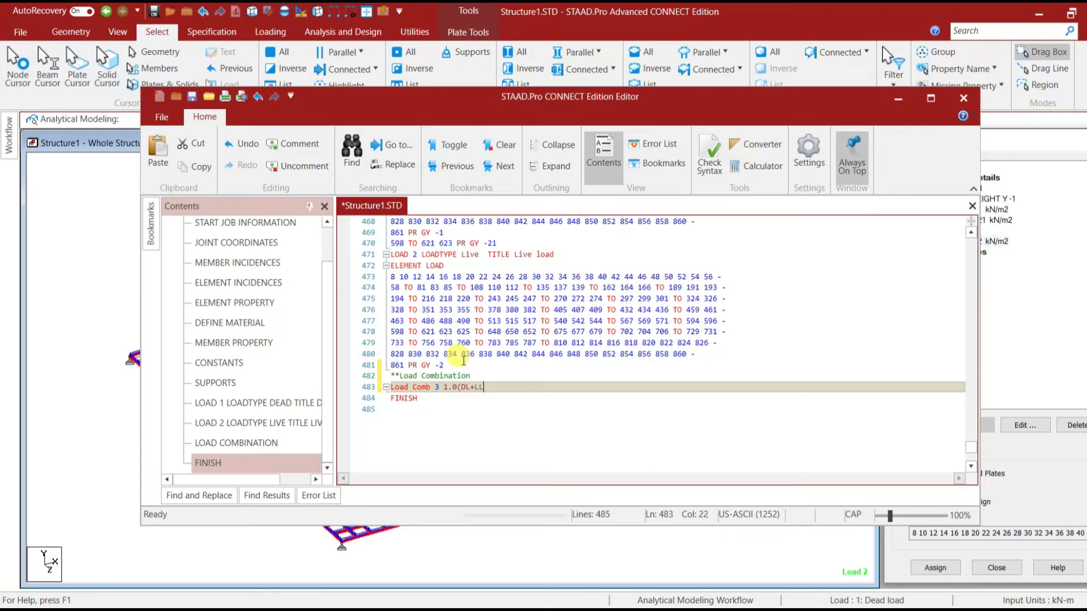
{"action": "type", "text": ")"}
{"action": "key", "text": "Return"}
{"action": "type", "text": "1 1.0 2 1.0"}
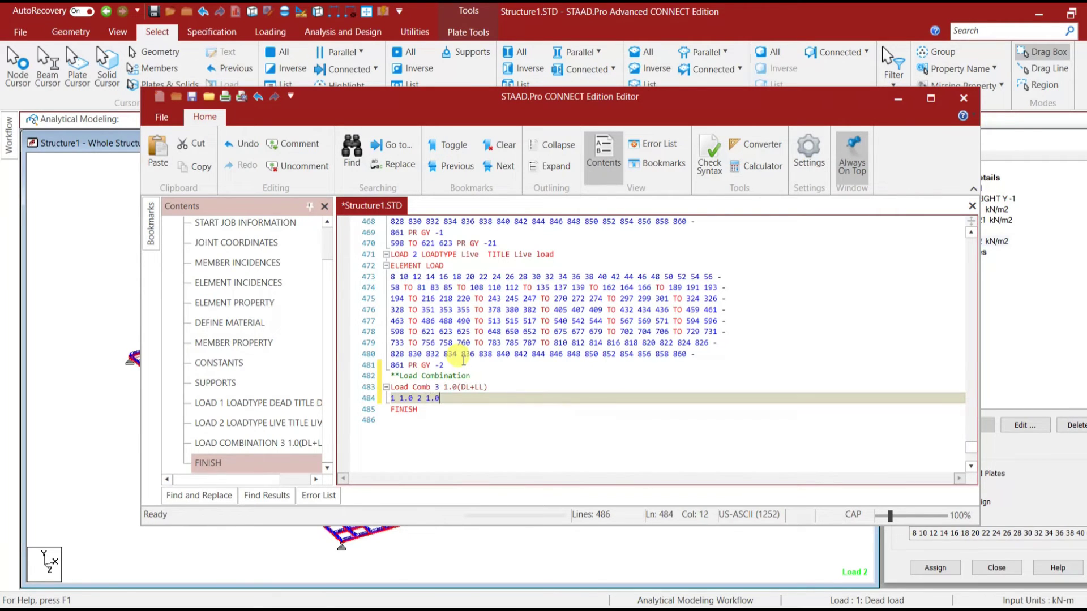
{"action": "key", "text": "Return"}
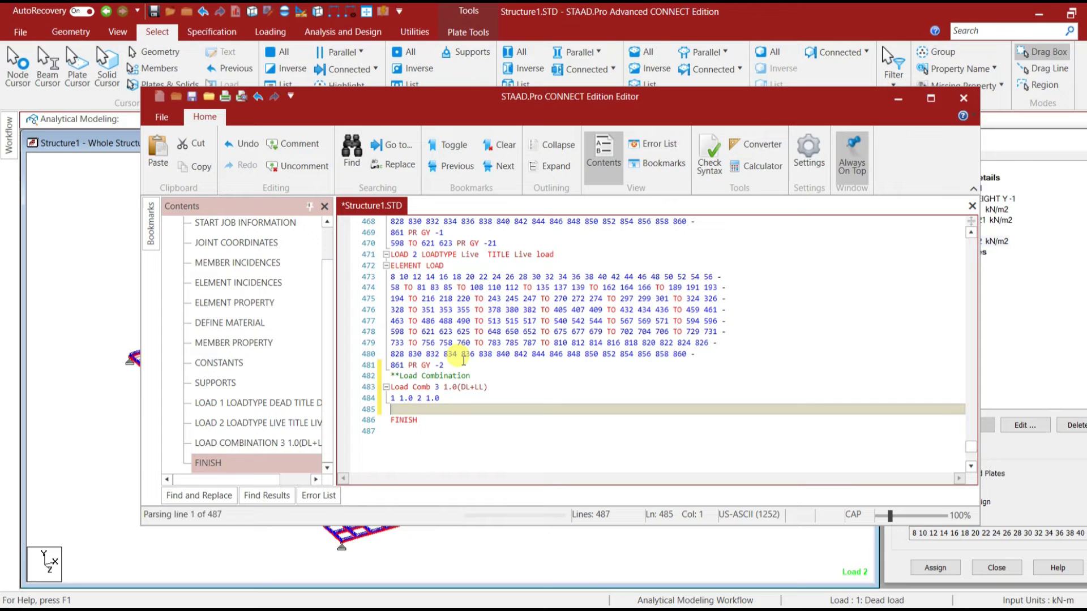
- Write load combination 4 titled 1.5(DL+LL), with factor 1.5 on load cases 1 and 2, and check its entries in the load list
{"action": "type", "text": "Load Comb 4 1.5(DL+LL"}
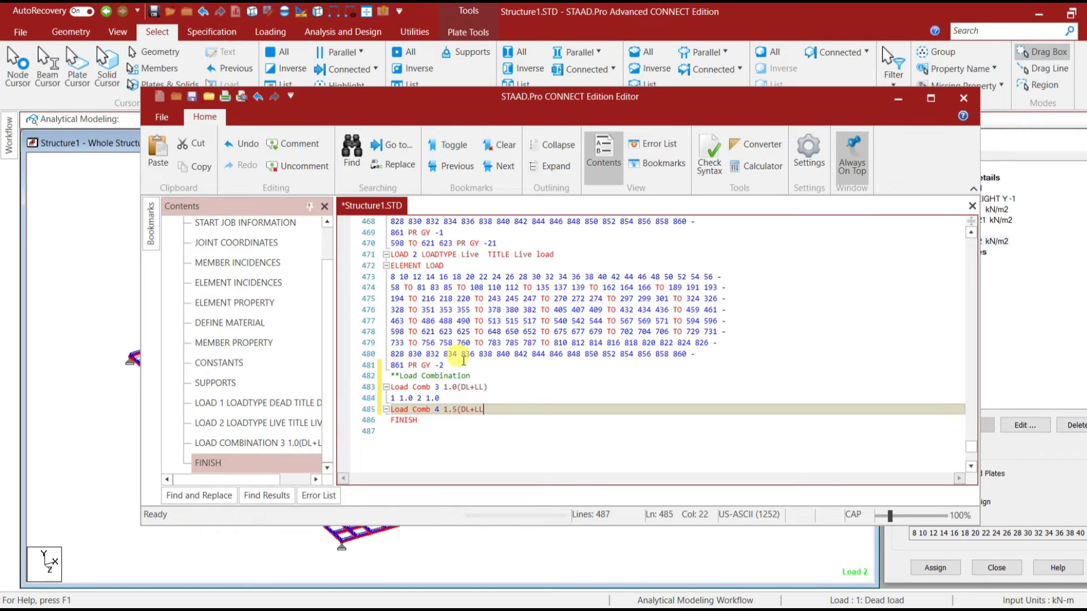
{"action": "key", "text": "Return"}
{"action": "type", "text": "1"}
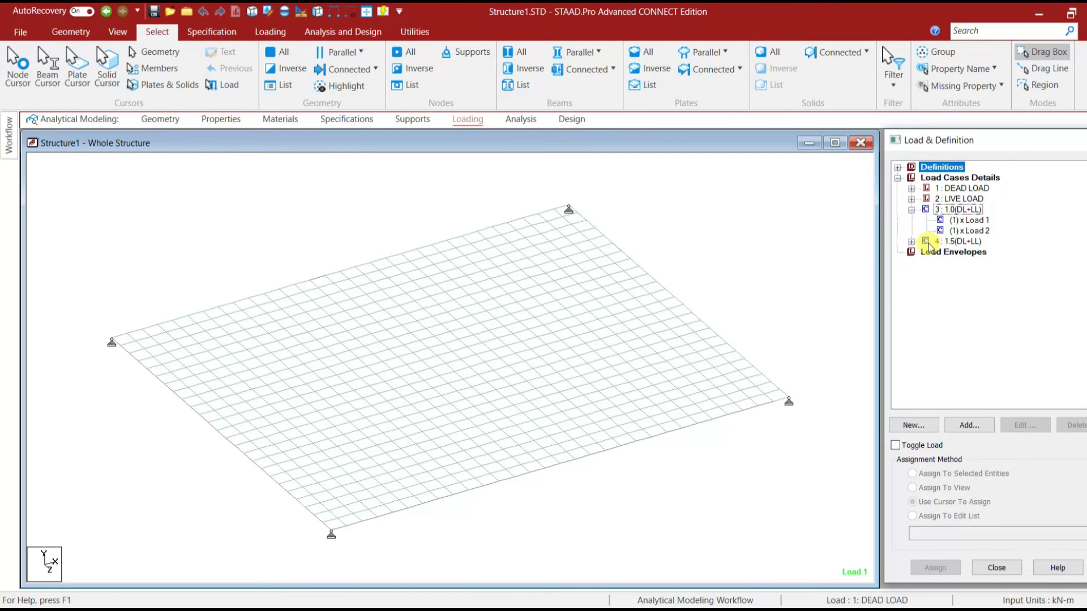
{"action": "left_click", "coordinate": [912, 242]}
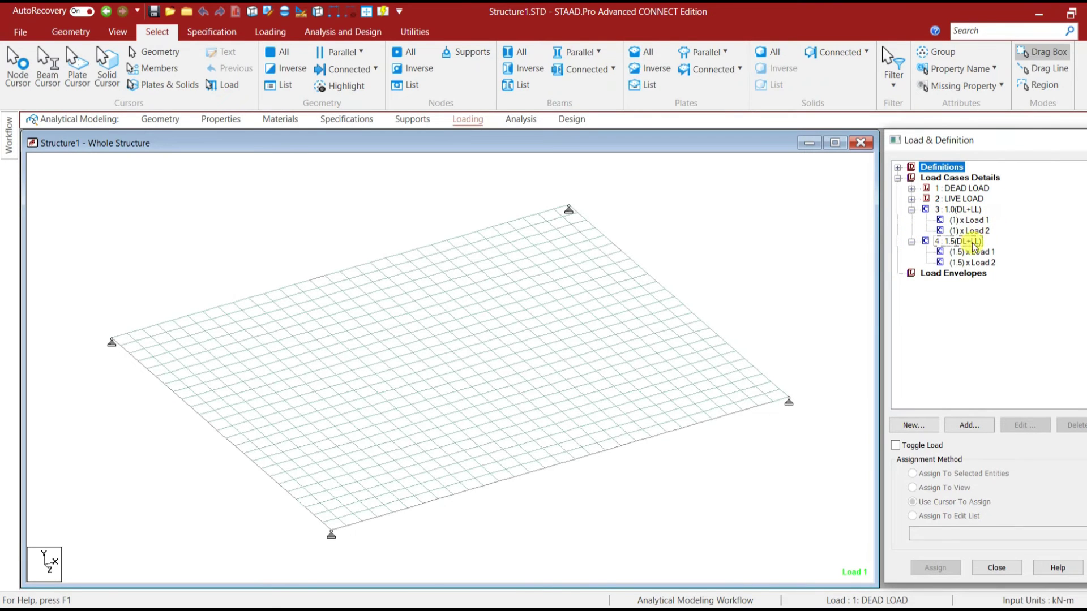
{"action": "left_click", "coordinate": [773, 332]}
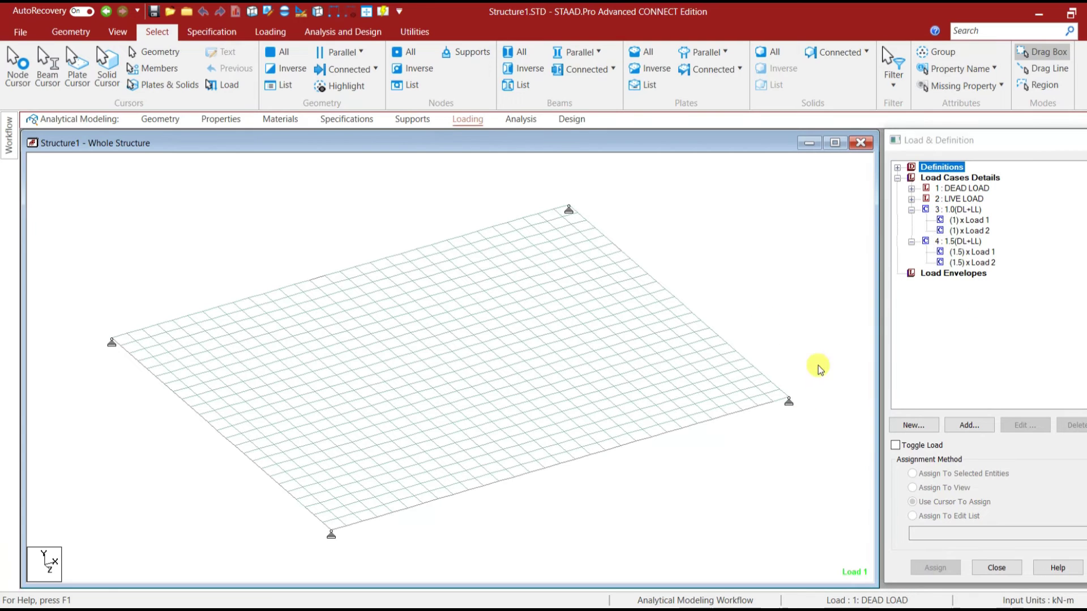
- Save the model and add a Perform Analysis command with the Print All option
{"action": "left_click", "coordinate": [153, 11]}
{"action": "left_click", "coordinate": [573, 350]}
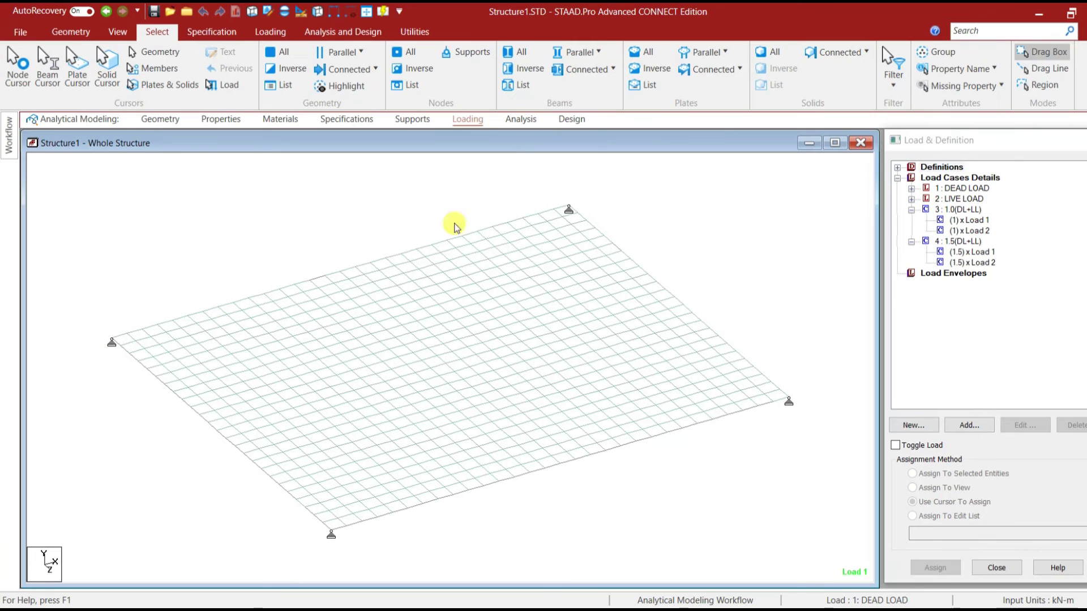
{"action": "left_click", "coordinate": [519, 119]}
{"action": "left_click", "coordinate": [492, 404]}
{"action": "left_click", "coordinate": [520, 519]}
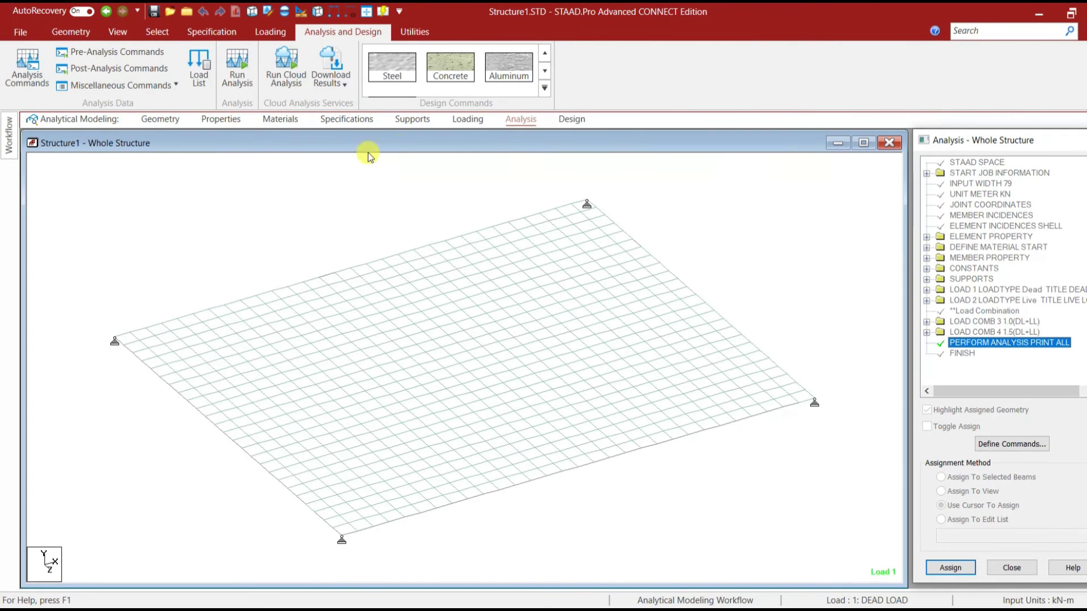
- Run the analysis and close its report, staying in modeling mode
{"action": "left_click", "coordinate": [514, 119]}
{"action": "left_click", "coordinate": [231, 74]}
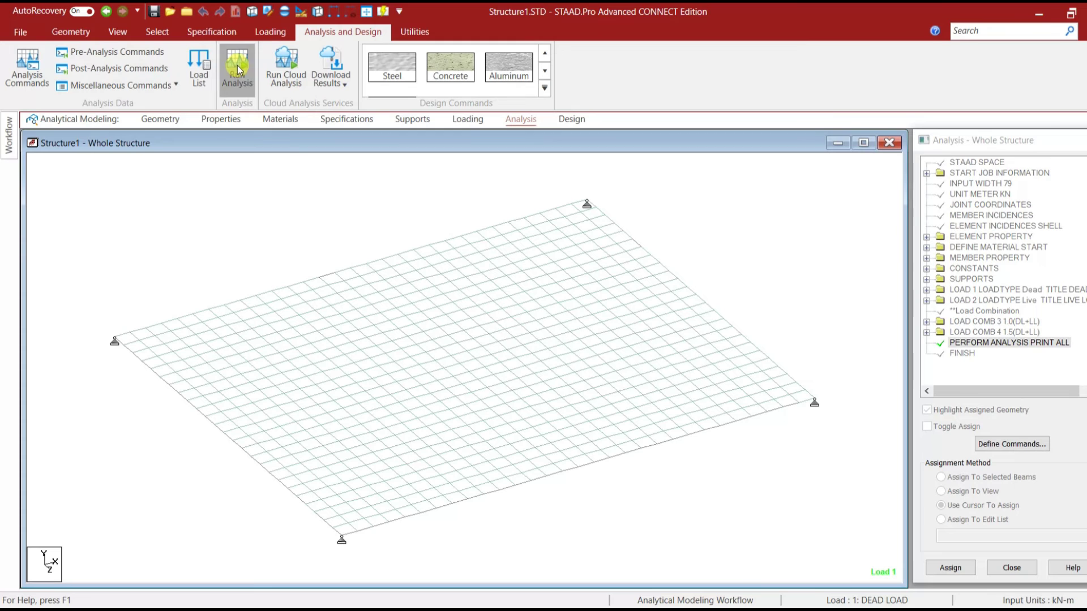
{"action": "left_click", "coordinate": [470, 387]}
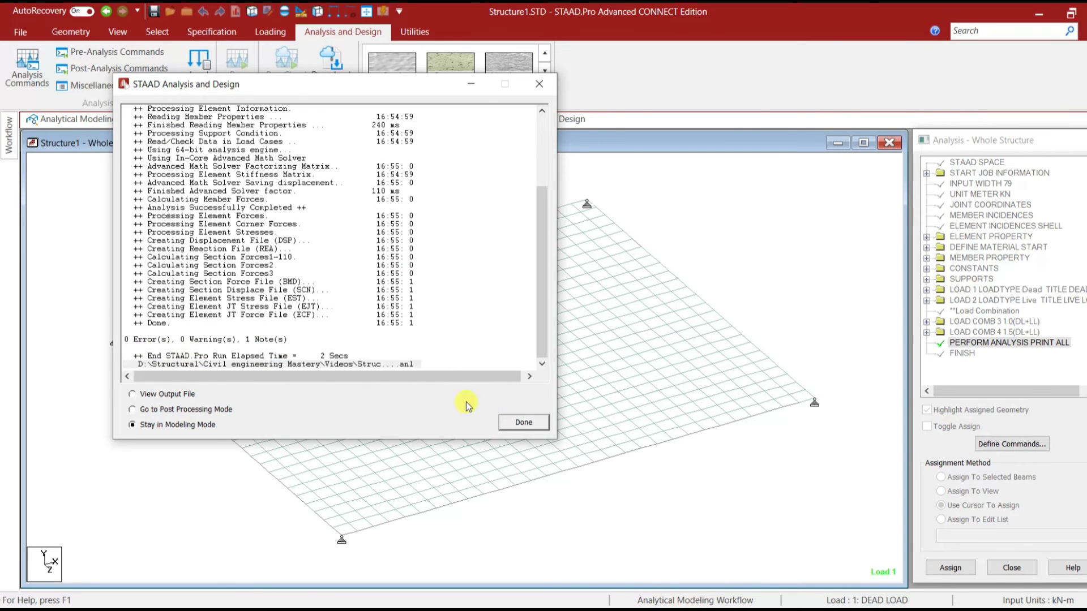
{"action": "left_click", "coordinate": [519, 429]}
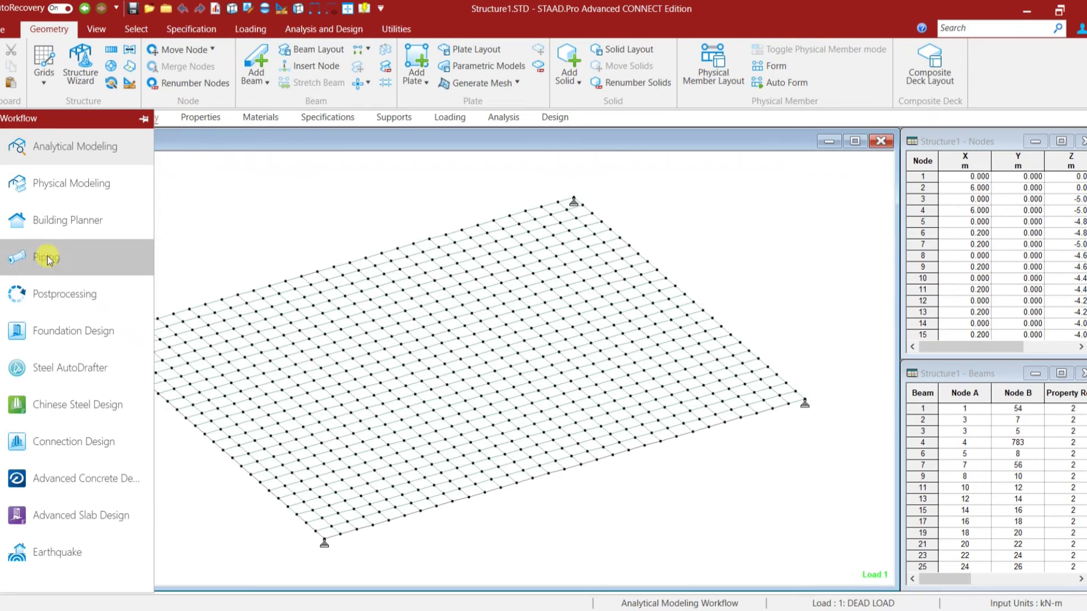
- Switch to the Postprocessing workflow and display the MY (local) plate stress contour for load case 4: 1.5(DL+LL)
{"action": "left_click", "coordinate": [48, 294]}
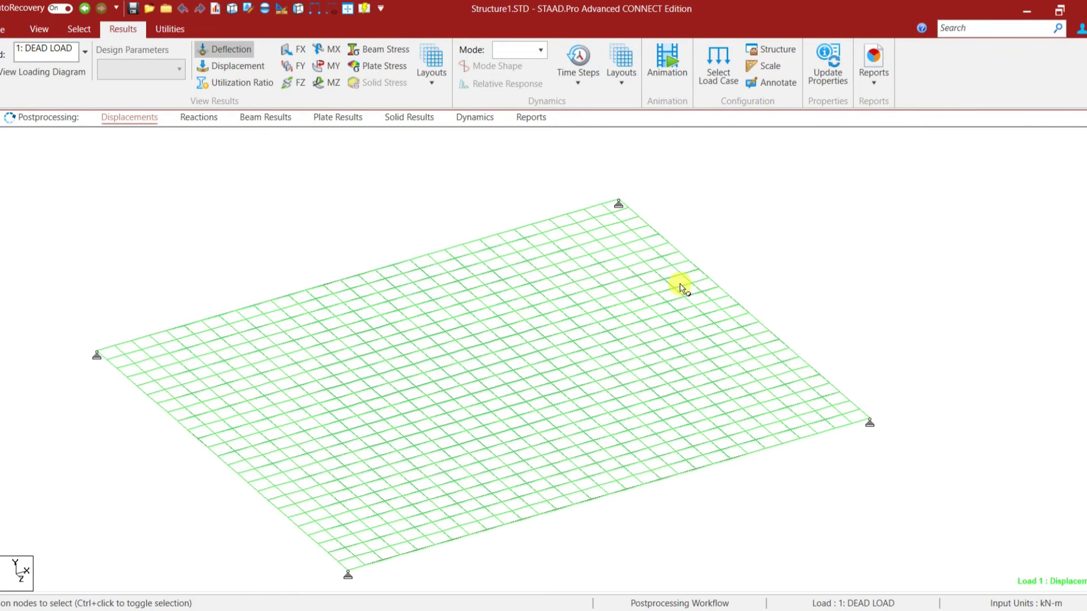
{"action": "right_click", "coordinate": [735, 261]}
{"action": "left_click", "coordinate": [810, 506]}
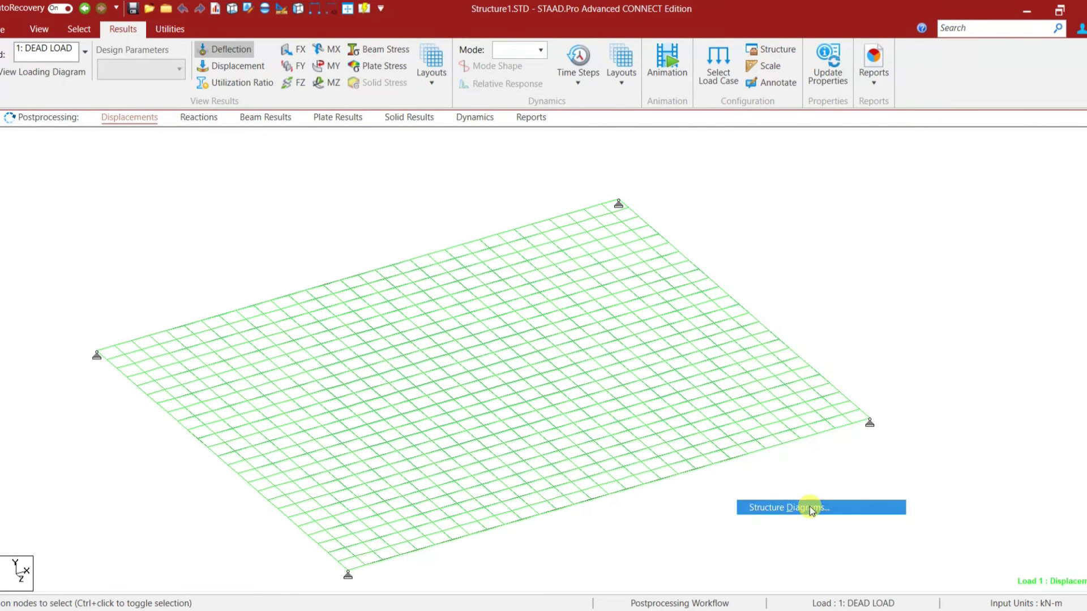
{"action": "left_click", "coordinate": [651, 110]}
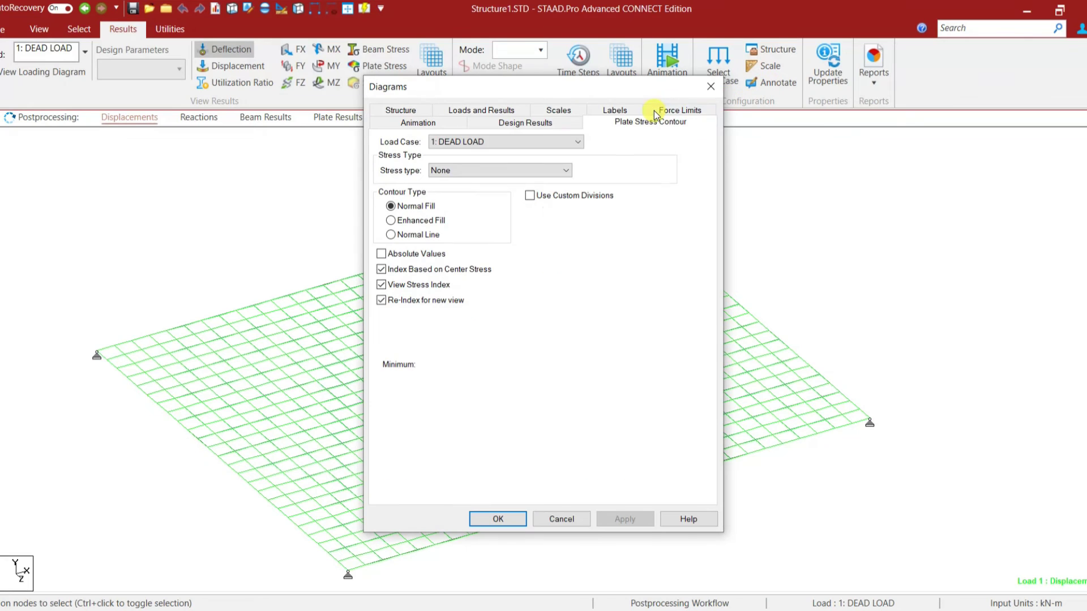
{"action": "left_click", "coordinate": [505, 145]}
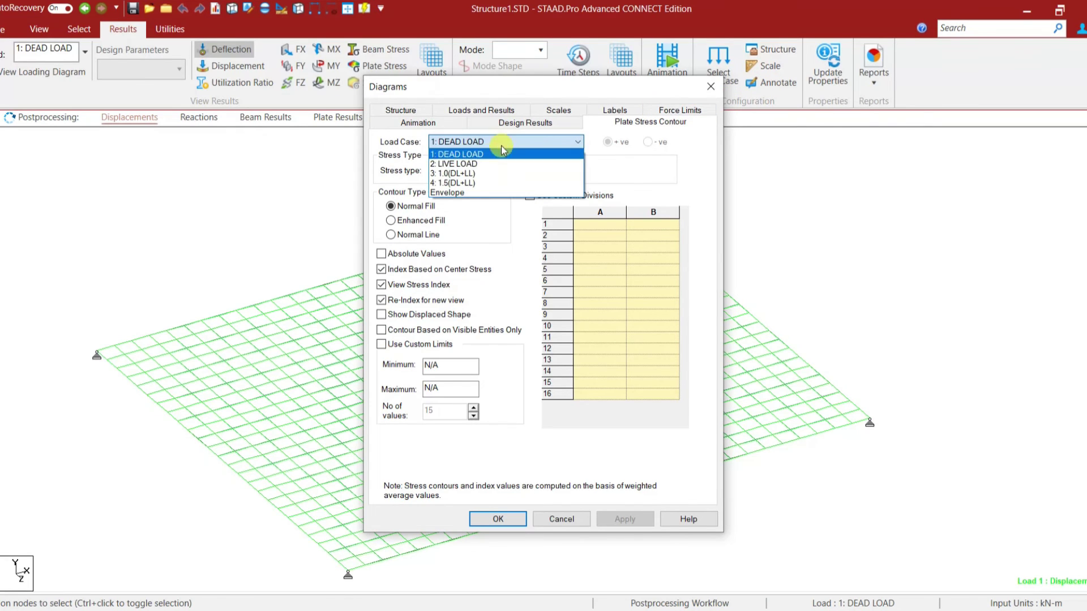
{"action": "left_click", "coordinate": [471, 182]}
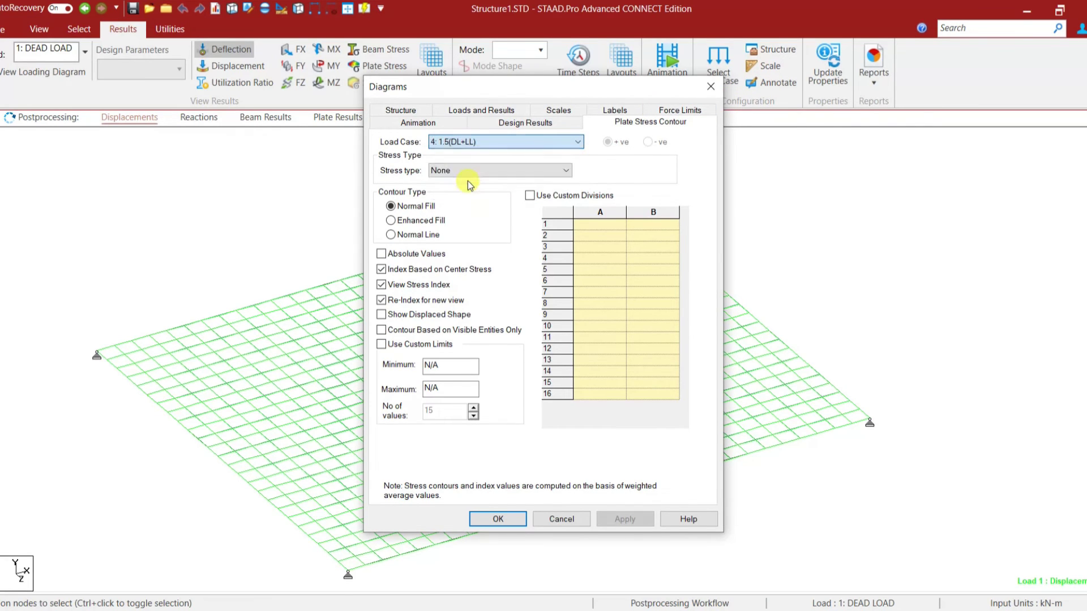
{"action": "left_click", "coordinate": [504, 171]}
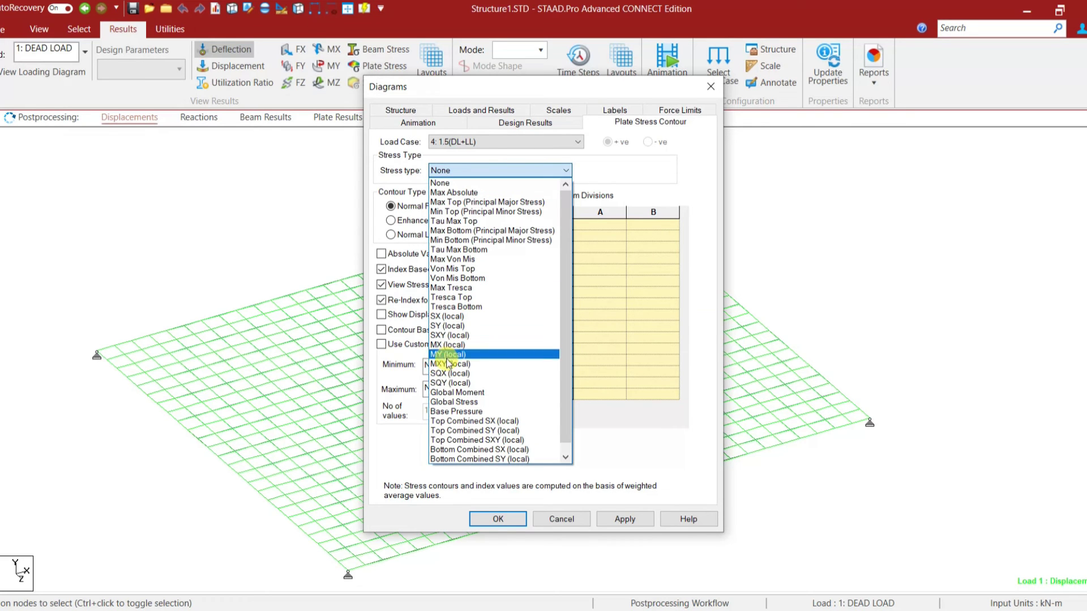
{"action": "left_click", "coordinate": [448, 354]}
{"action": "left_click", "coordinate": [651, 520]}
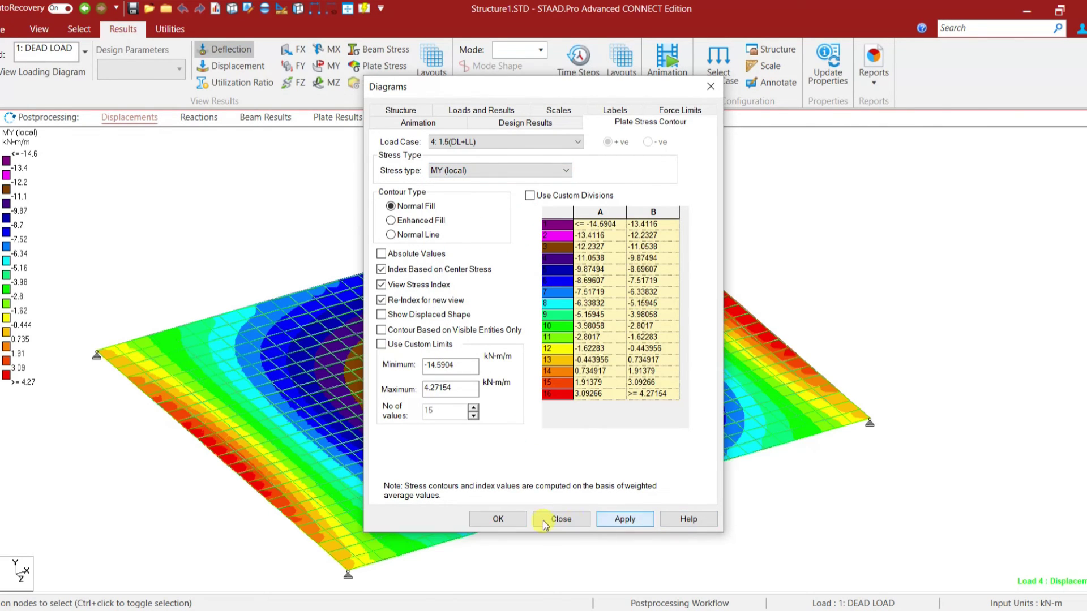
{"action": "left_click", "coordinate": [511, 521]}
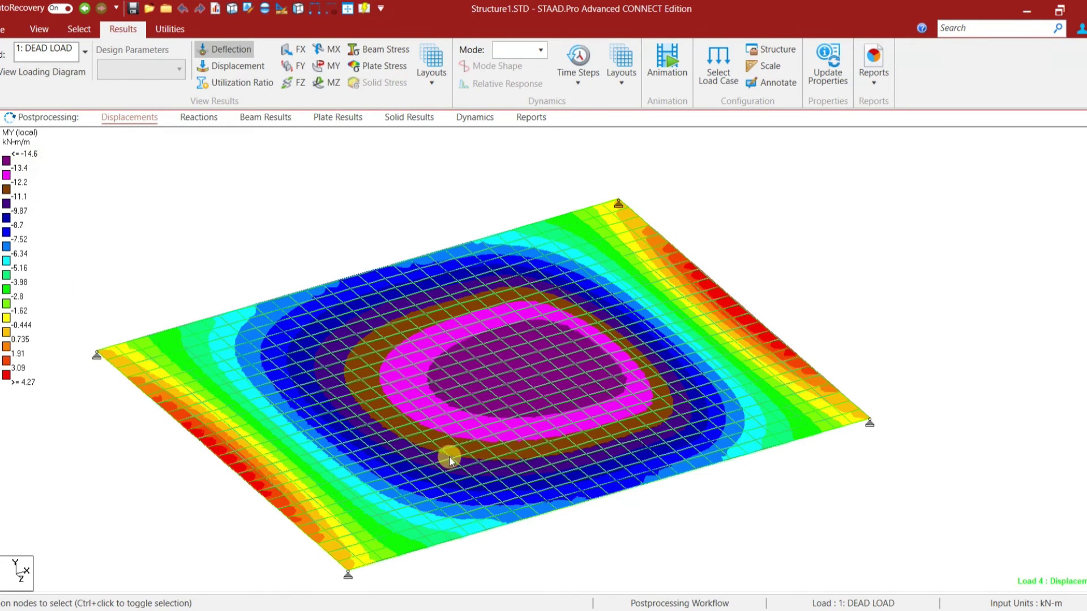
- Measure 4 m from the slab corner along its long edge on the MY contour plot
{"action": "right_click", "coordinate": [795, 222]}
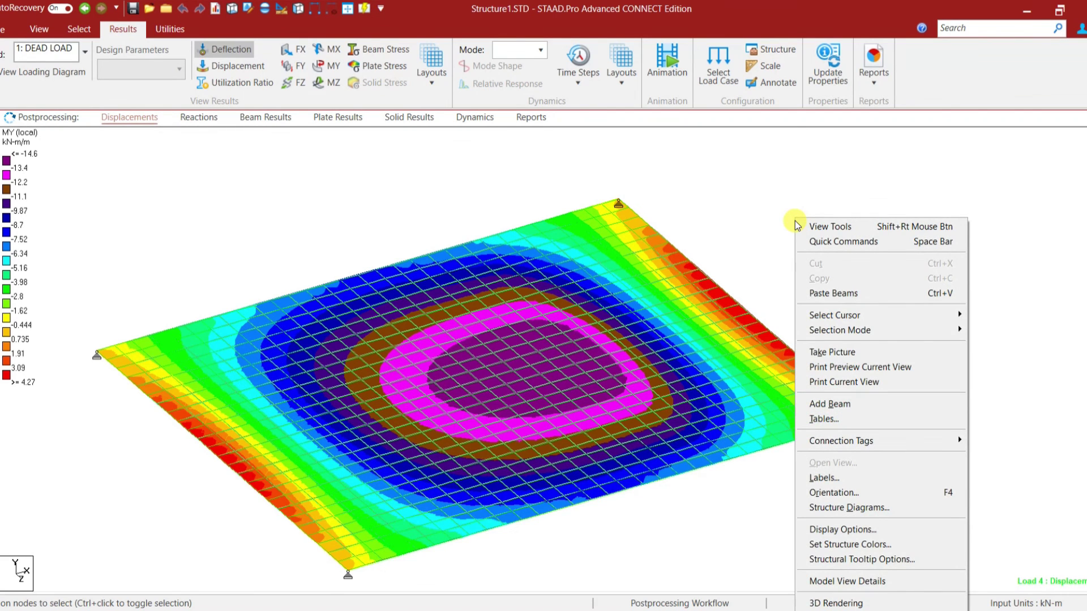
{"action": "left_click", "coordinate": [444, 245]}
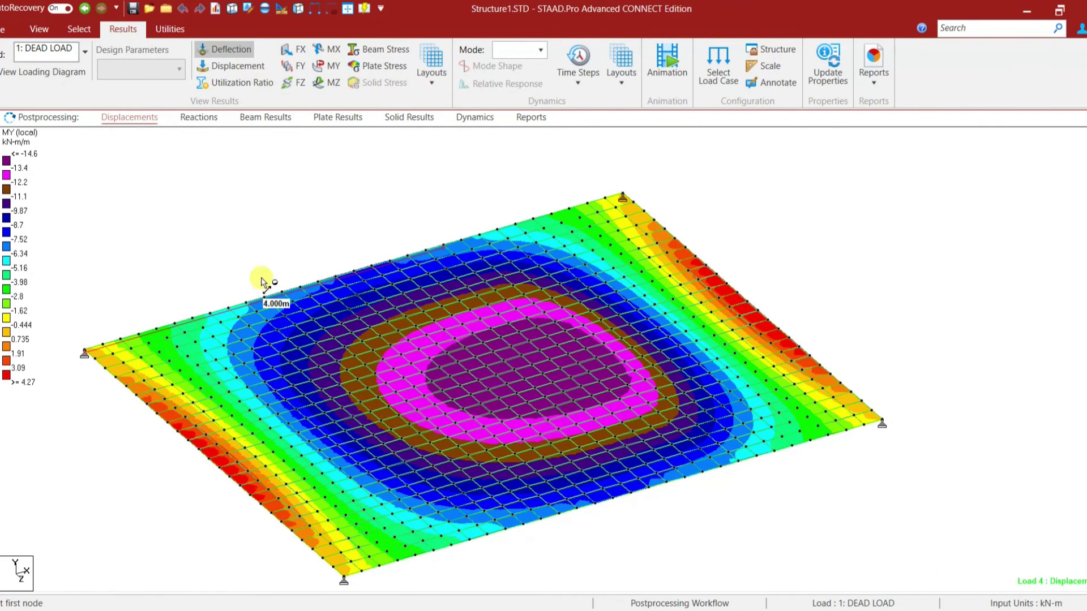
- Measure from the same slab corner along the long edge to one mesh node beyond the previous point
{"action": "left_click", "coordinate": [85, 347]}
{"action": "left_click", "coordinate": [466, 240]}
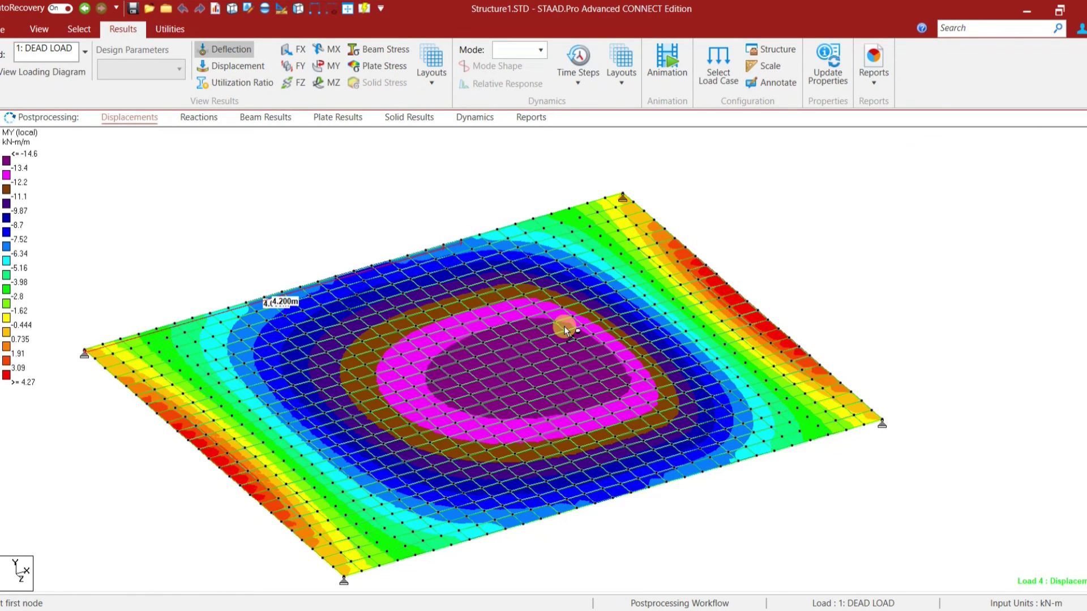
{"action": "left_click", "coordinate": [478, 245]}
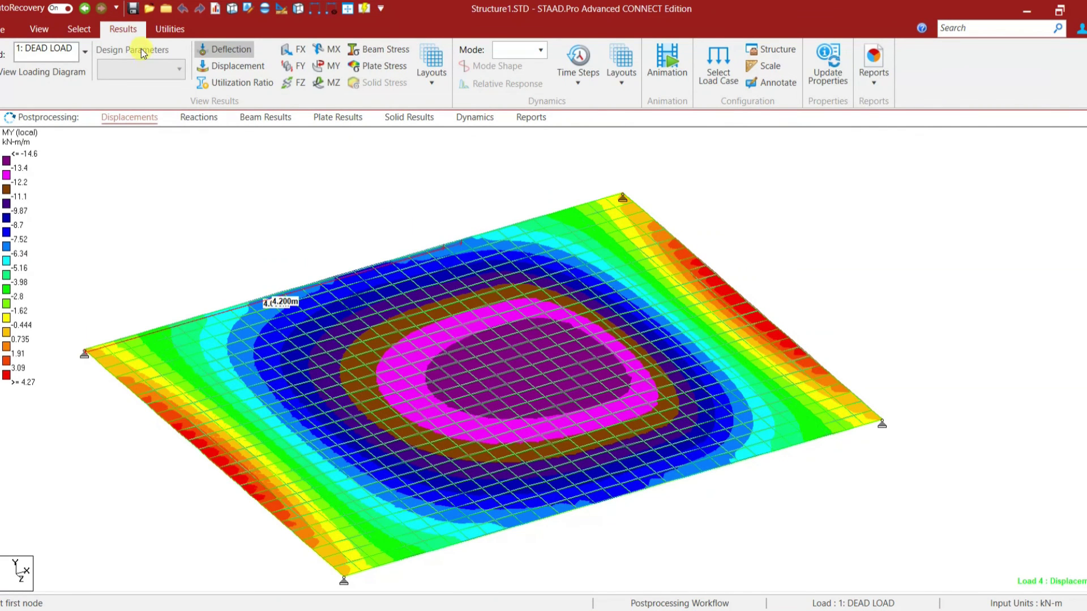
- Query the edge plate at the measured point and review its corner displacements and principal stresses for load case 3:1.0(DL+LL)
{"action": "left_click", "coordinate": [74, 28]}
{"action": "left_click", "coordinate": [476, 244]}
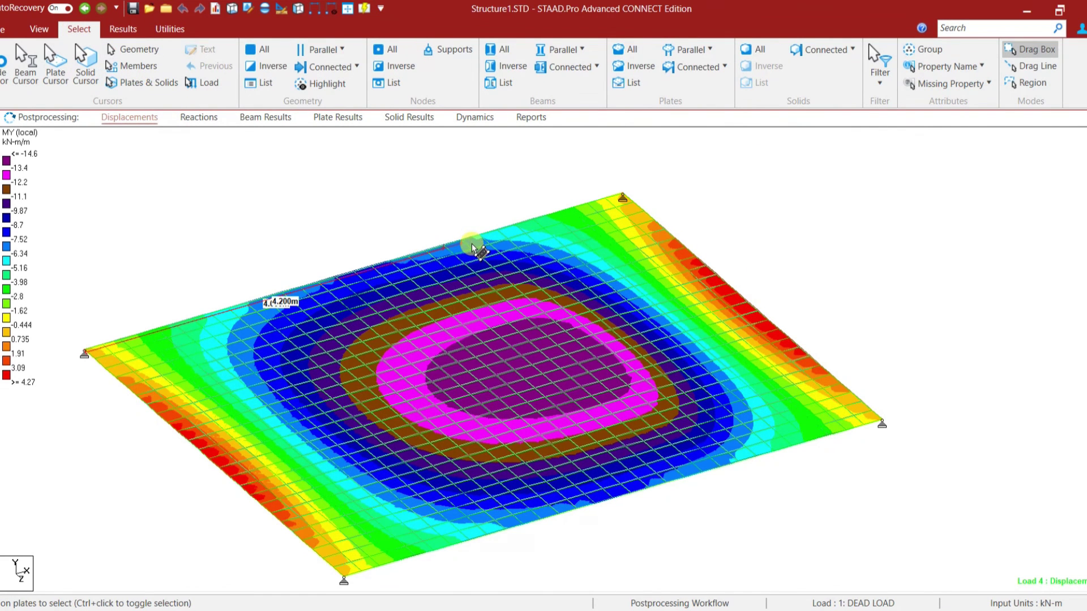
{"action": "double_click", "coordinate": [478, 247]}
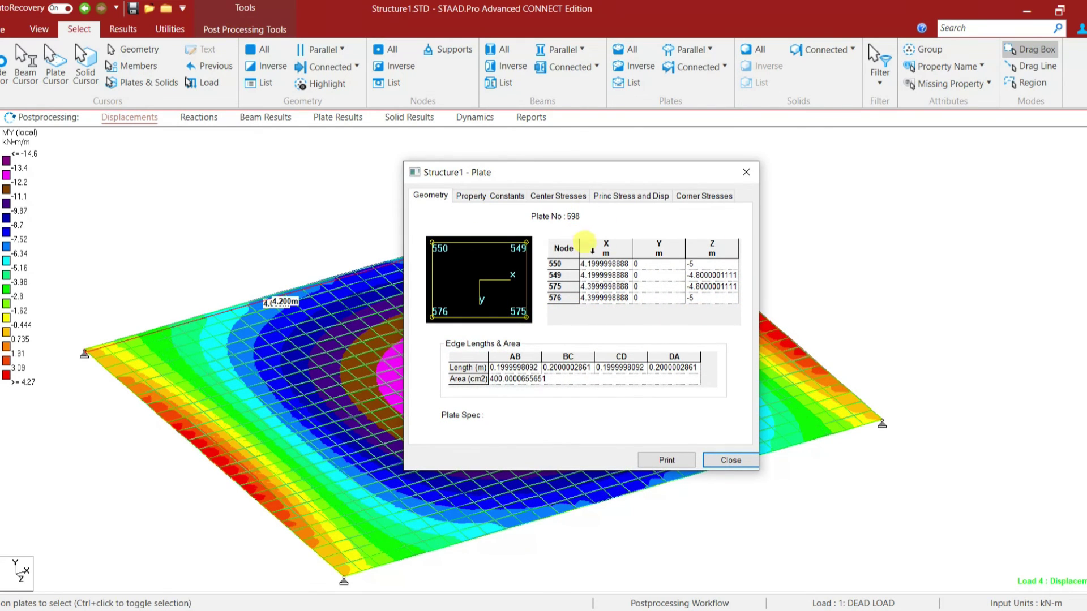
{"action": "left_click", "coordinate": [622, 196]}
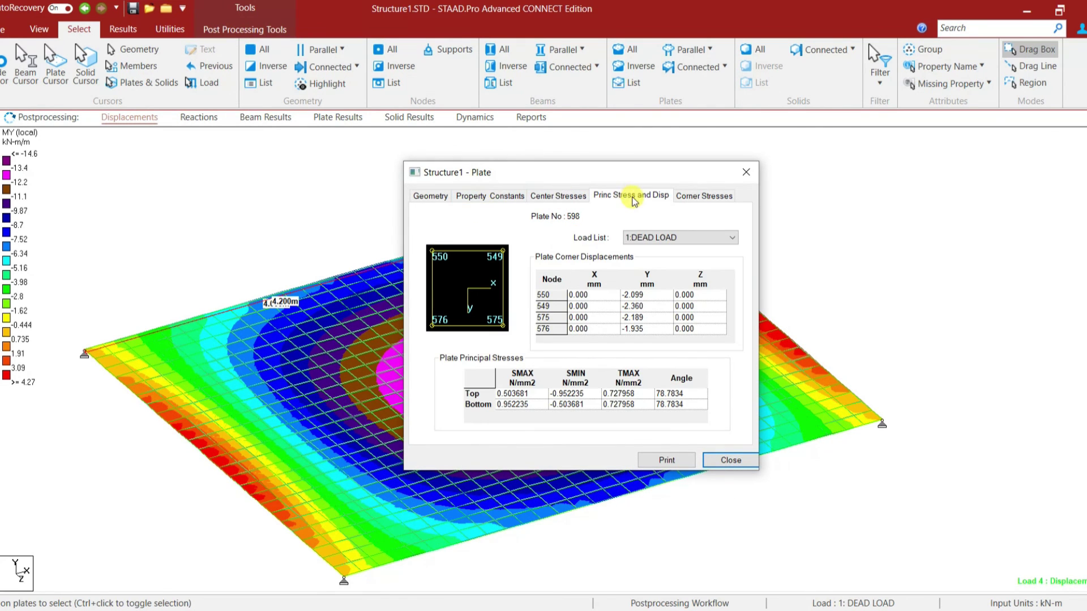
{"action": "left_click", "coordinate": [693, 238]}
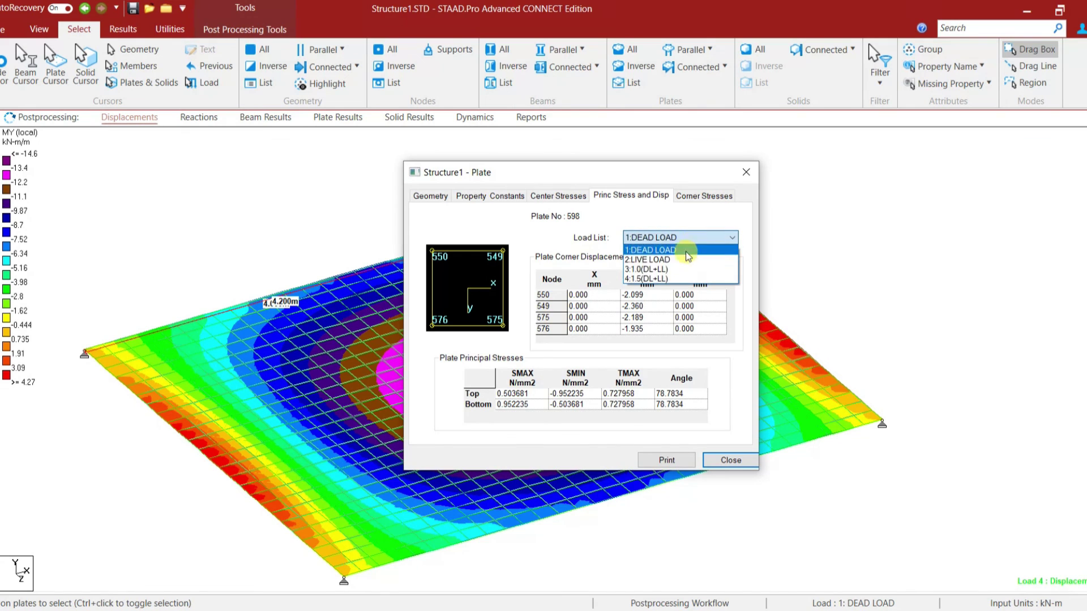
{"action": "left_click", "coordinate": [661, 269]}
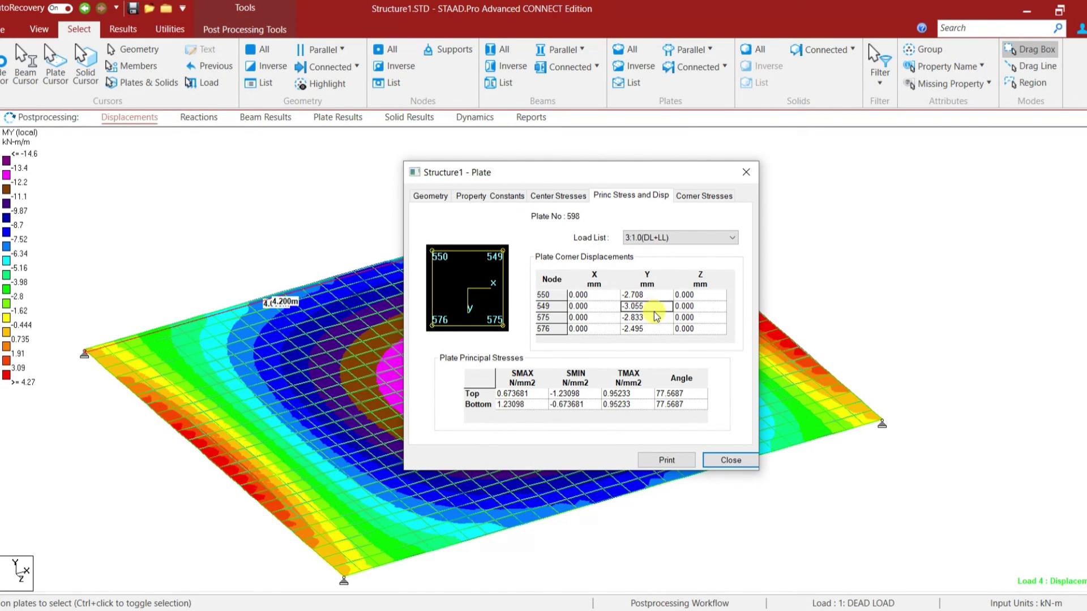
{"action": "left_click", "coordinate": [651, 330]}
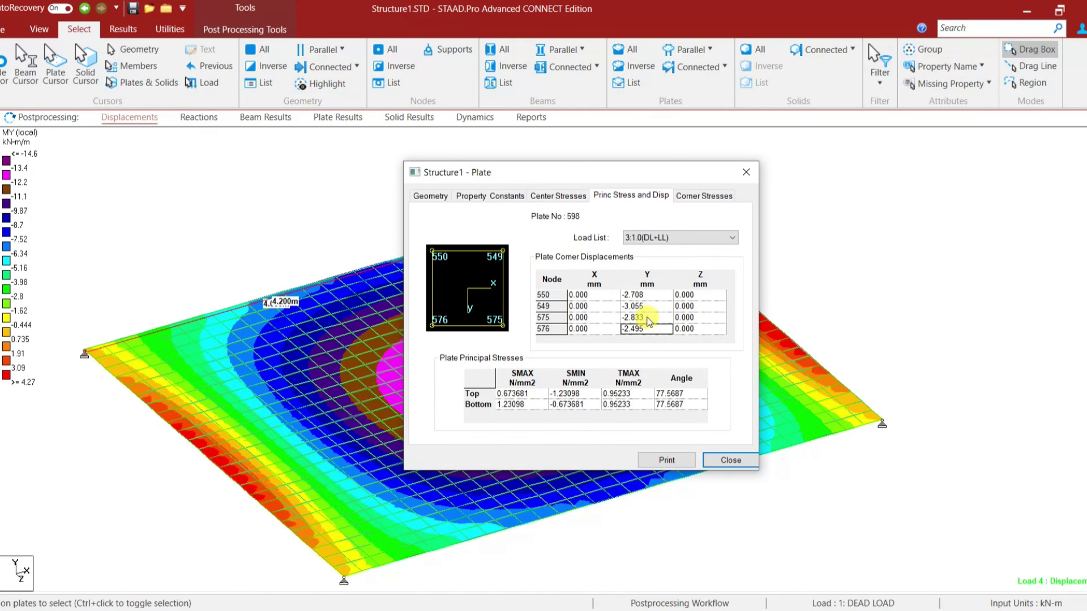
- Move the plate results clear of the slab and examine displacements of plates from the long edge inward, including plates 601, 604 and 605
{"action": "left_click_drag", "start_coordinate": [618, 173], "coordinate": [925, 170]}
{"action": "left_click", "coordinate": [483, 273]}
{"action": "middle_click_drag", "start_coordinate": [498, 274], "coordinate": [508, 272]}
{"action": "left_click", "coordinate": [505, 266]}
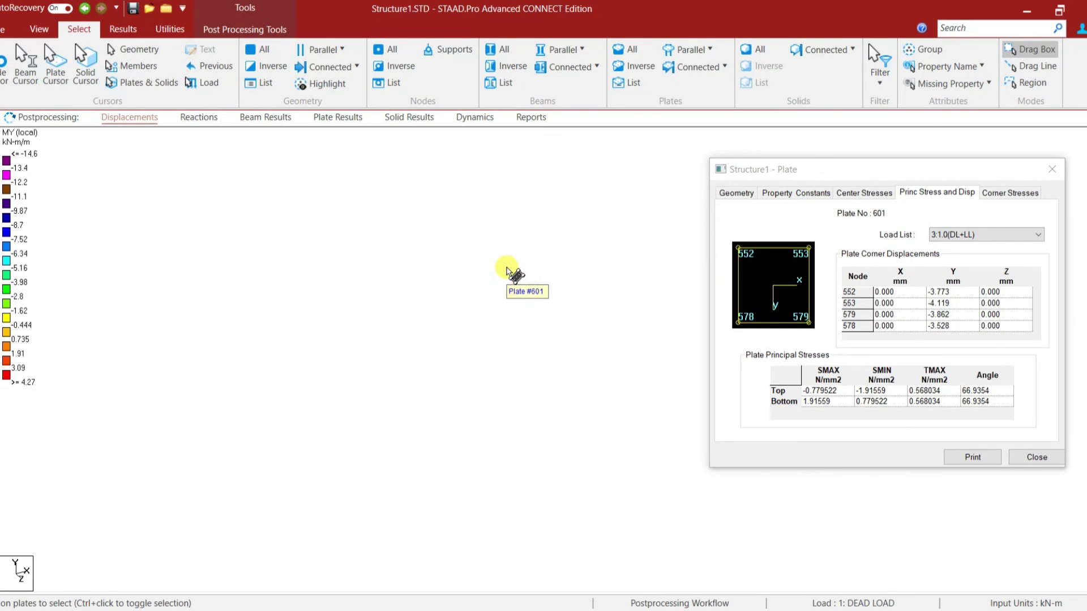
{"action": "left_click", "coordinate": [527, 291]}
{"action": "left_click", "coordinate": [542, 298]}
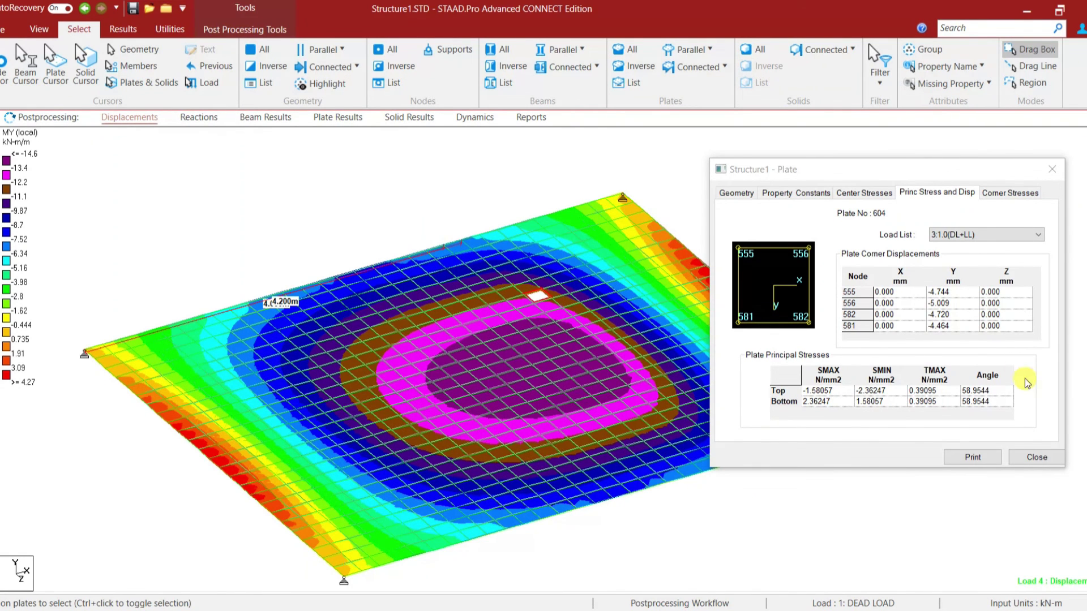
{"action": "left_click", "coordinate": [545, 308]}
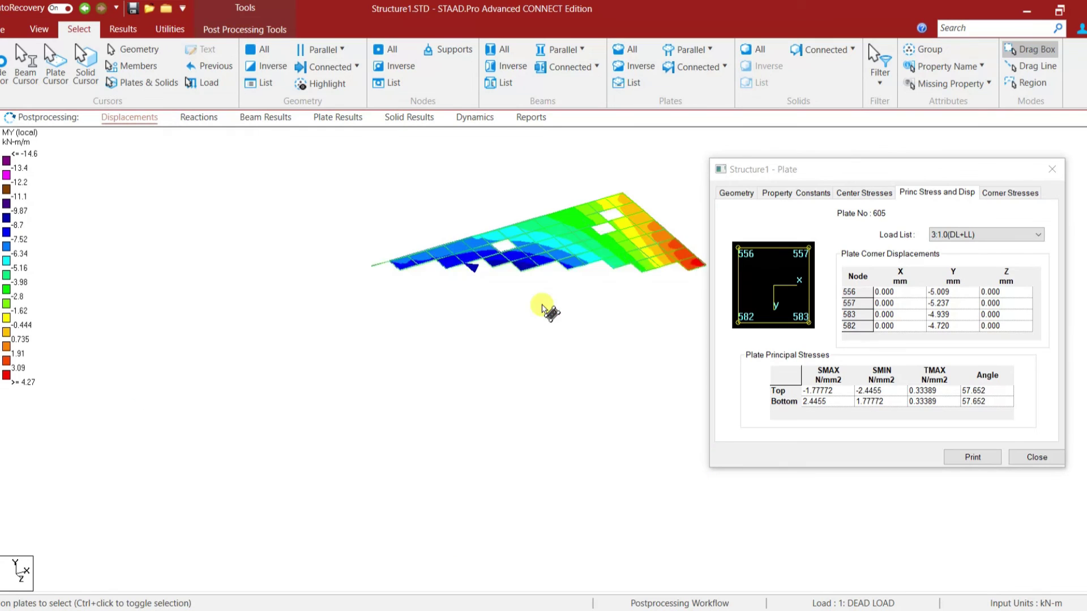
- Check the corner displacements of plates 560, 639, 587 and 588 near the central contour zone and close the plate results
{"action": "left_click", "coordinate": [595, 386]}
{"action": "left_click", "coordinate": [610, 391]}
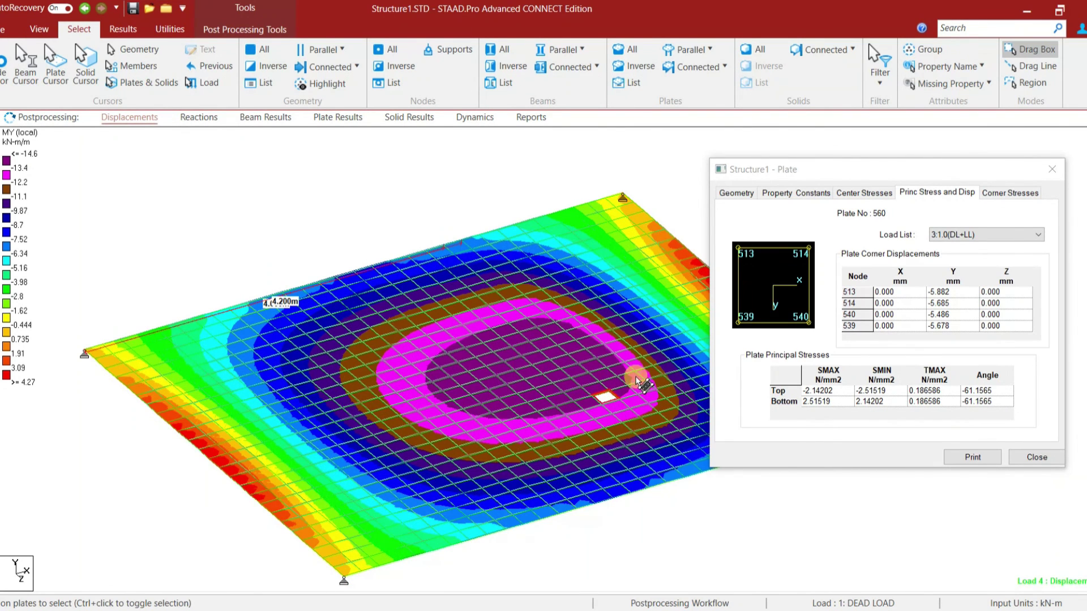
{"action": "left_click", "coordinate": [645, 362]}
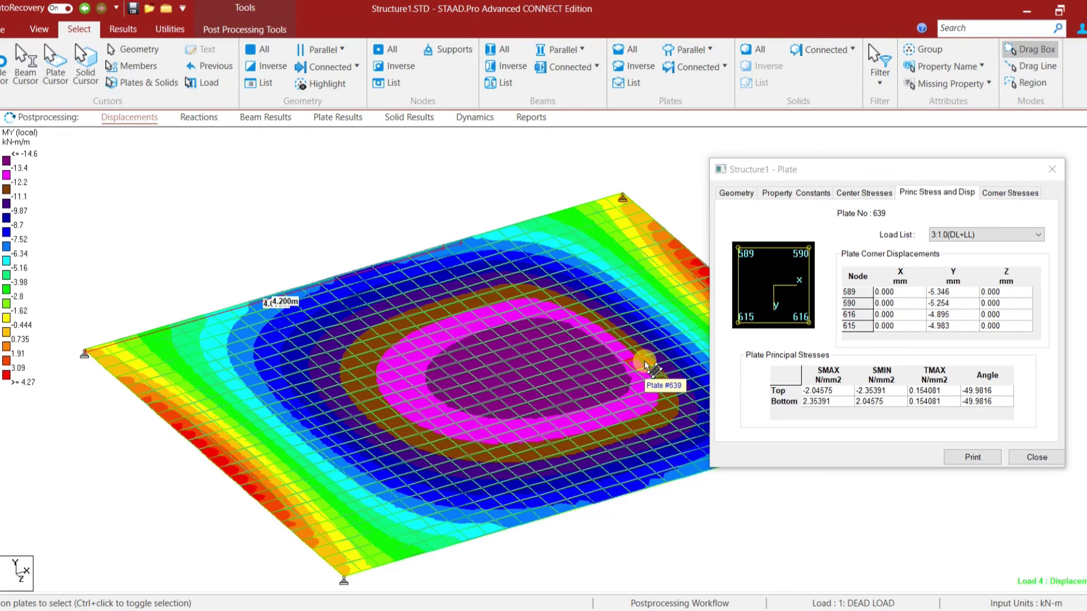
{"action": "left_click", "coordinate": [626, 390]}
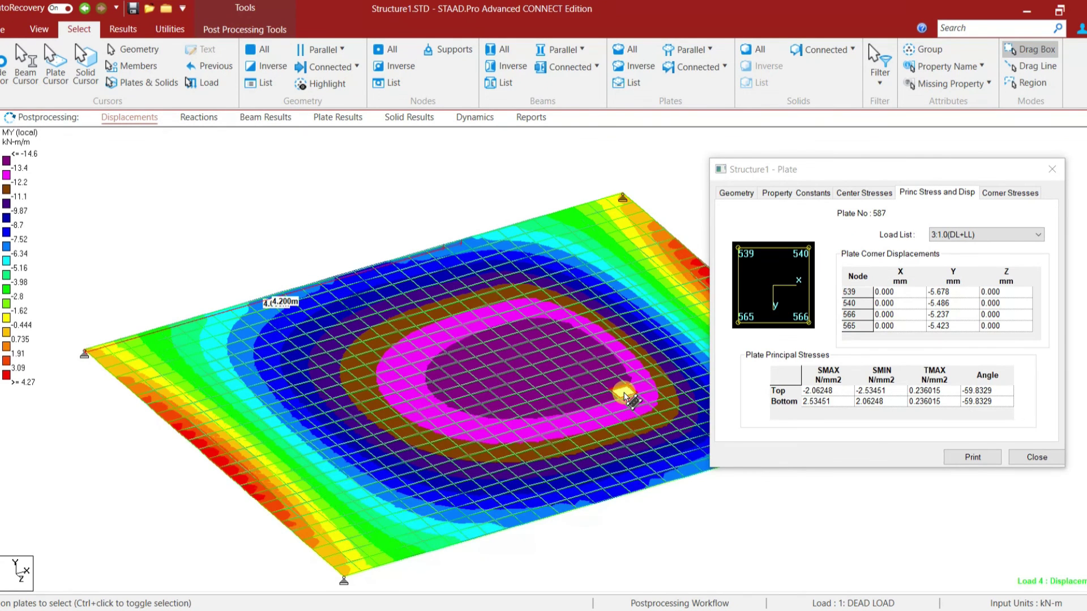
{"action": "left_click", "coordinate": [639, 403]}
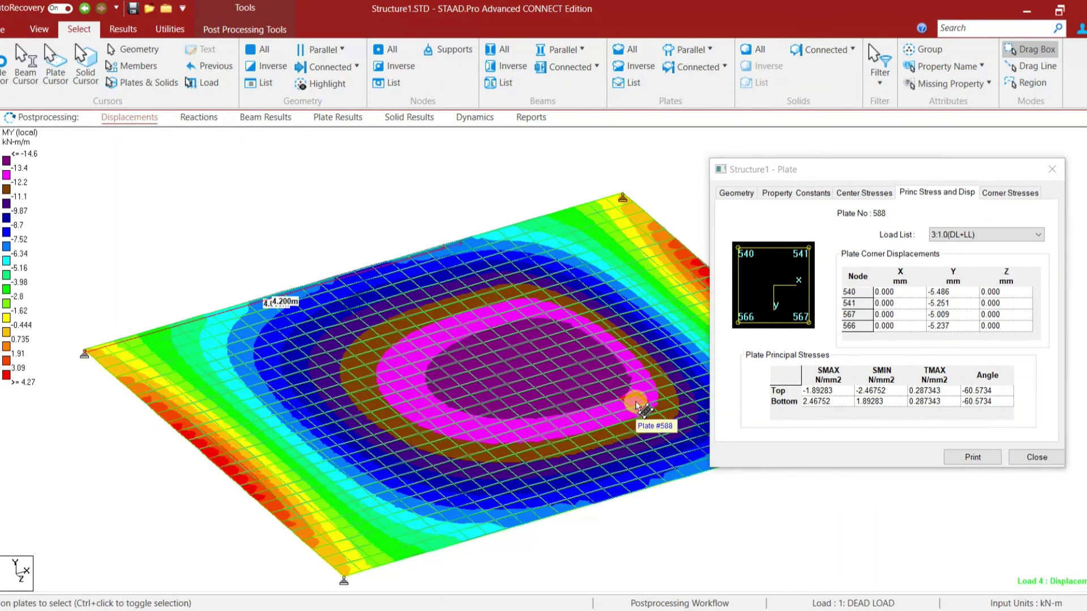
{"action": "left_click", "coordinate": [1026, 460]}
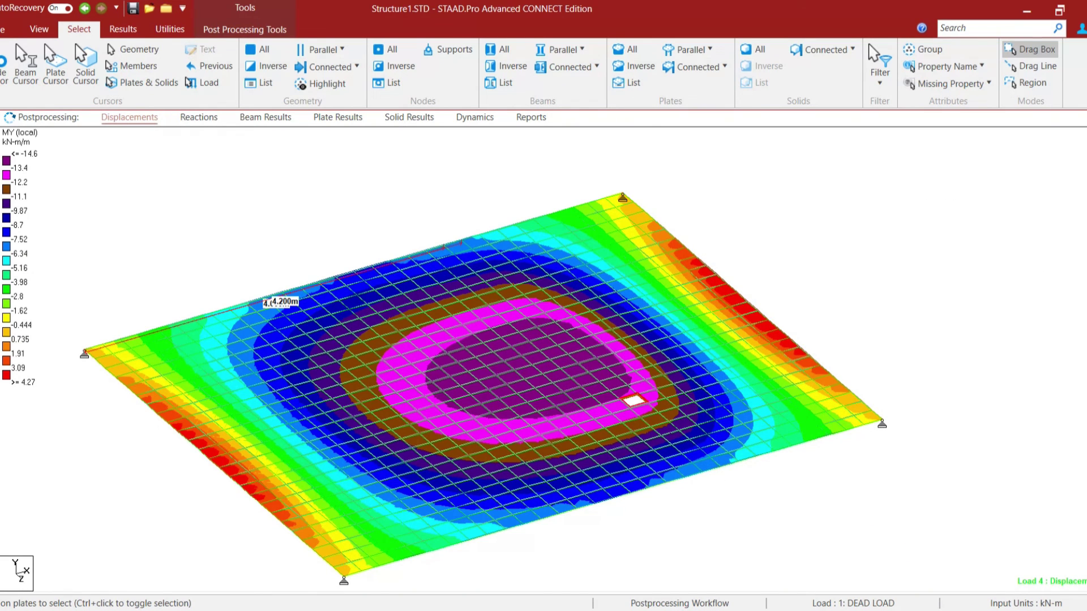